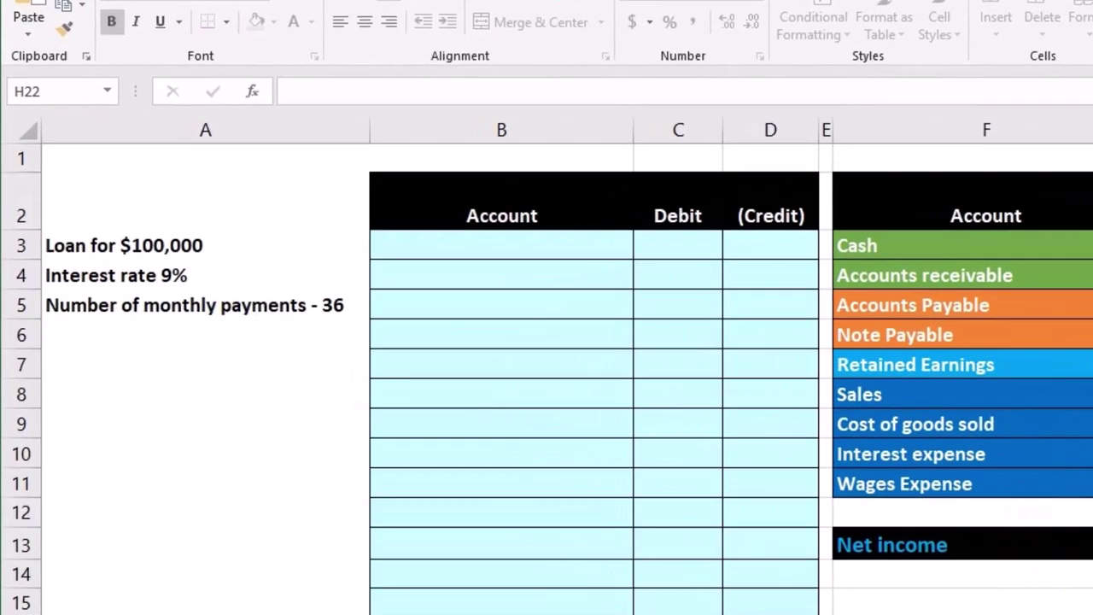
Examine the beginning trial balance column and the formula that totals it.
scroll(598, 384, "right", 5)
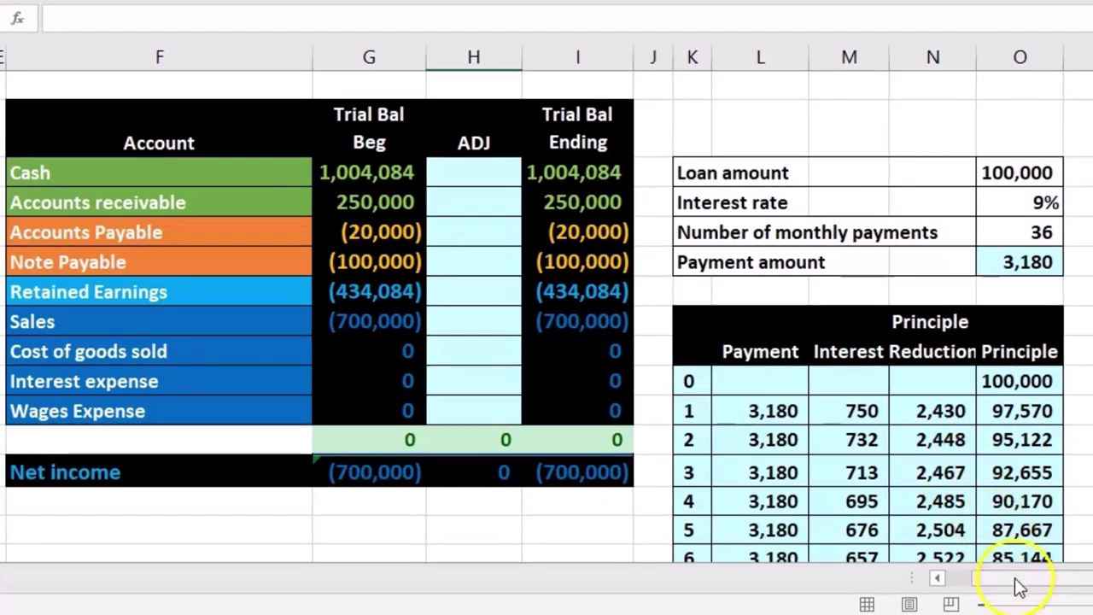
left_click_drag(1016, 585, 990, 579)
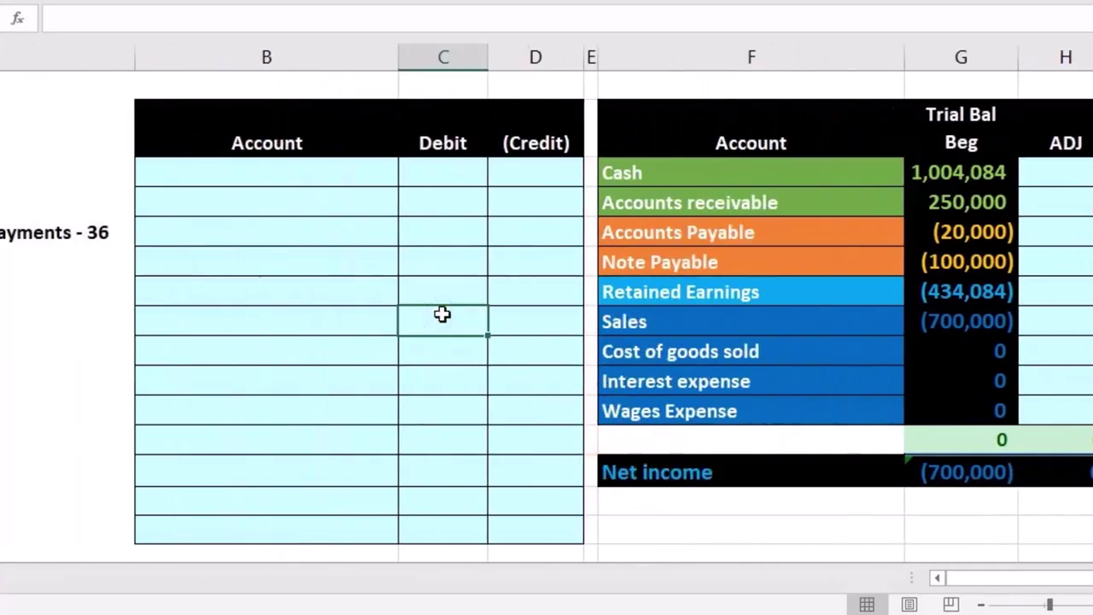
left_click(1087, 238)
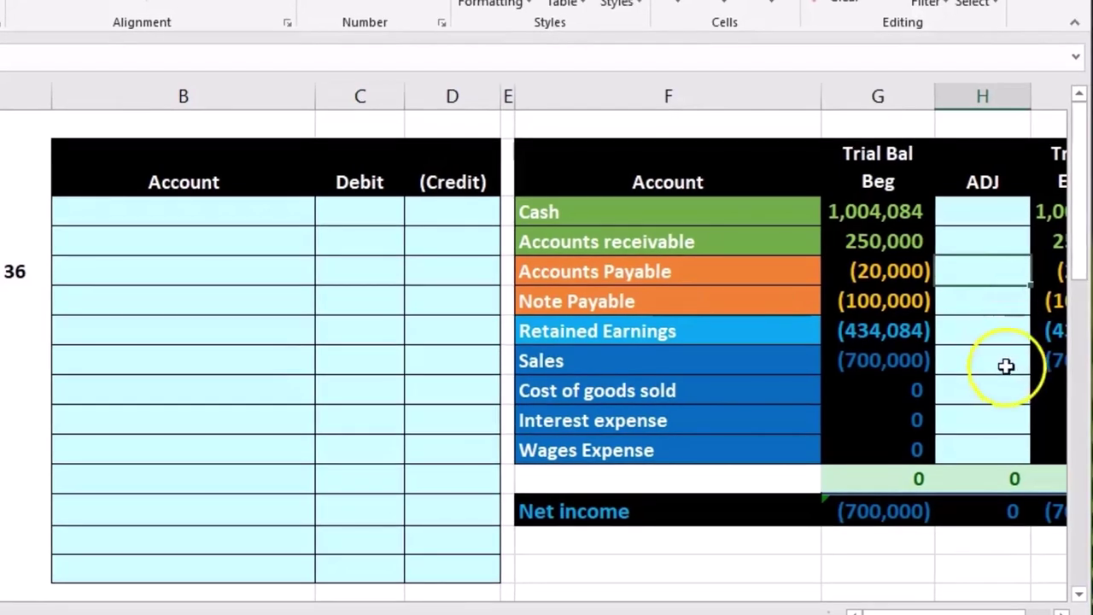
left_click_drag(704, 214, 877, 428)
mouse_move(842, 213)
left_mouse_down()
mouse_move(828, 239)
mouse_move(856, 238)
mouse_move(876, 361)
left_mouse_up()
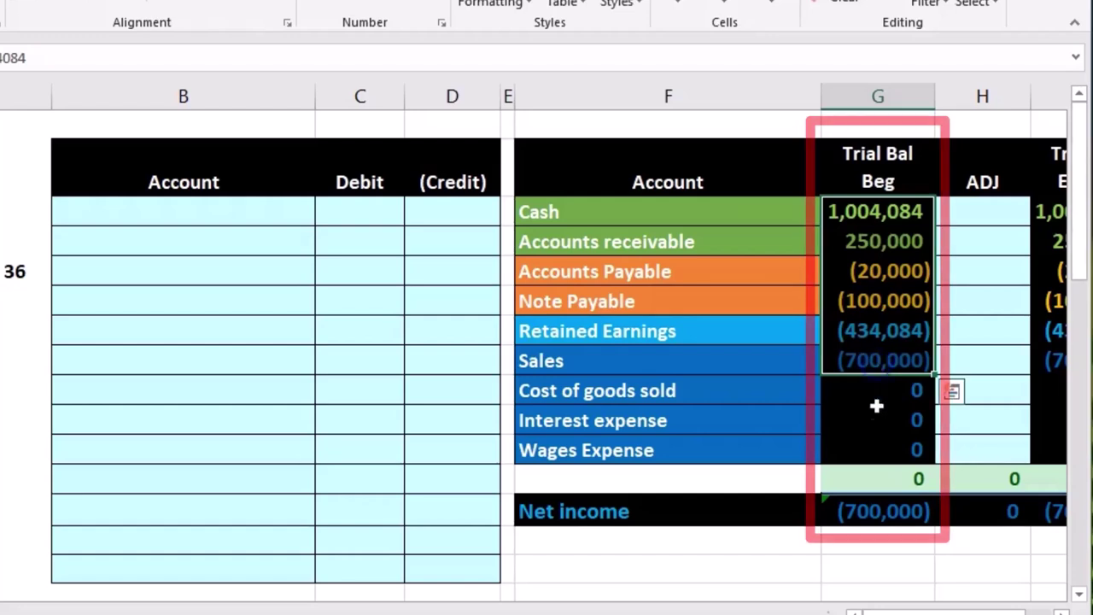
double_click(894, 481)
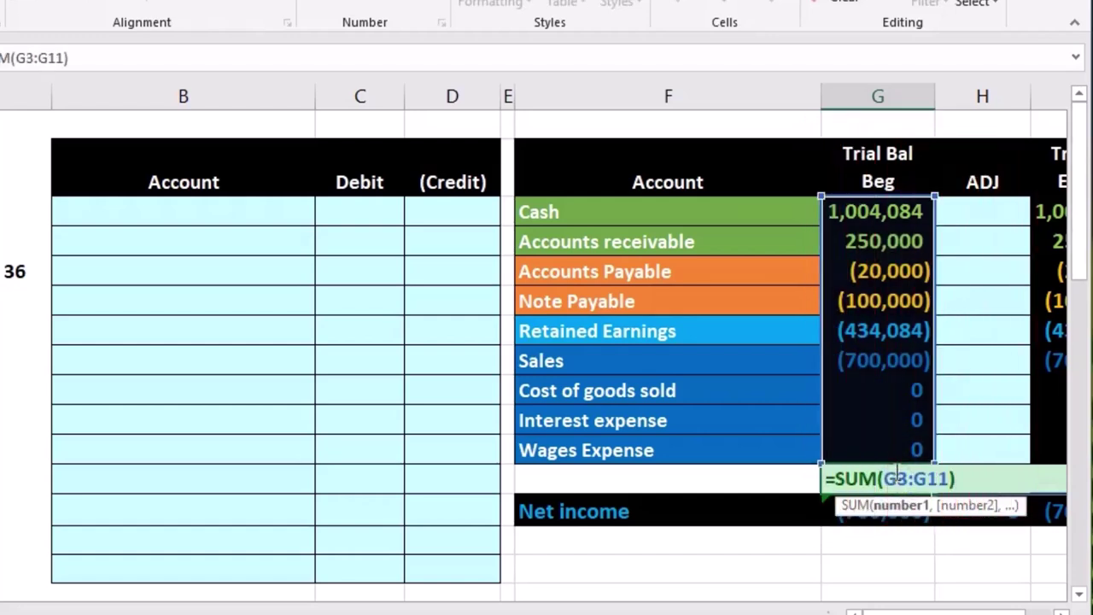
key("Return")
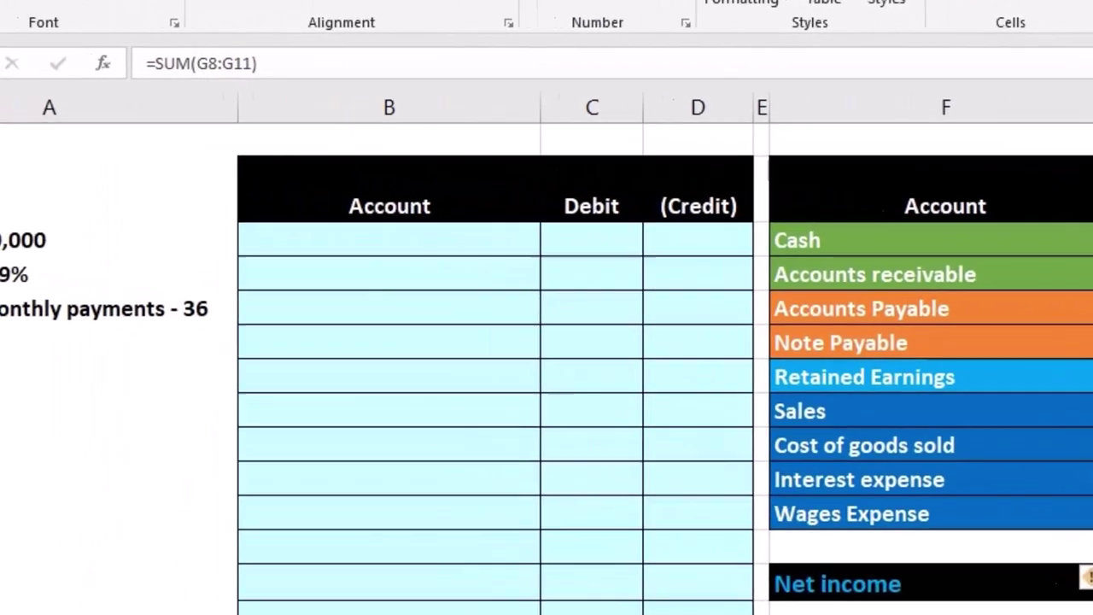
Review the loan terms in column A and the beginning trial balance amount for Note Payable.
left_click(536, 420)
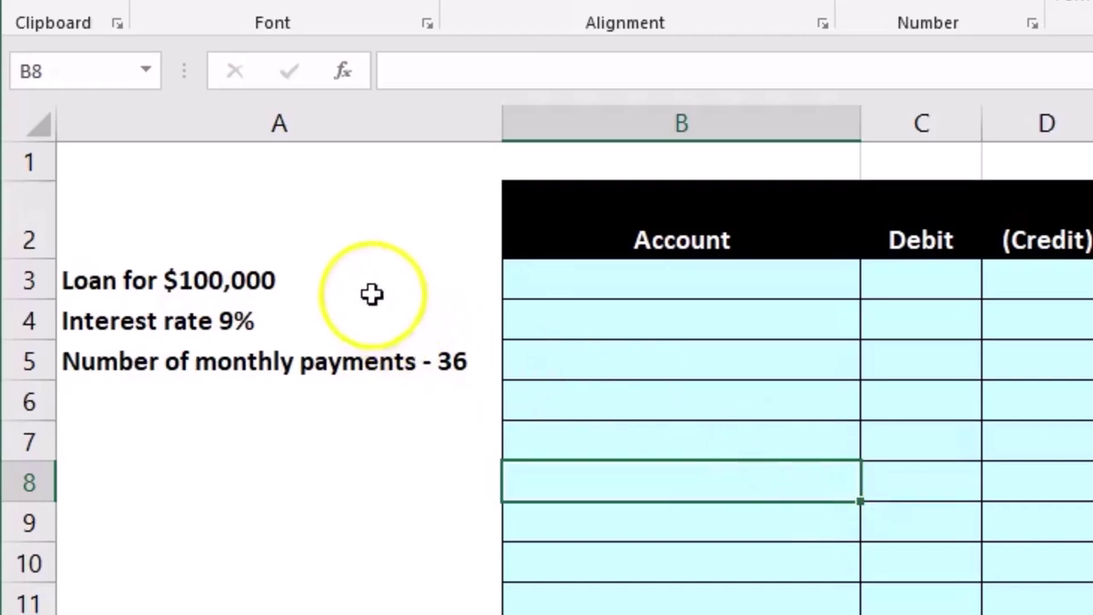
left_click(368, 284)
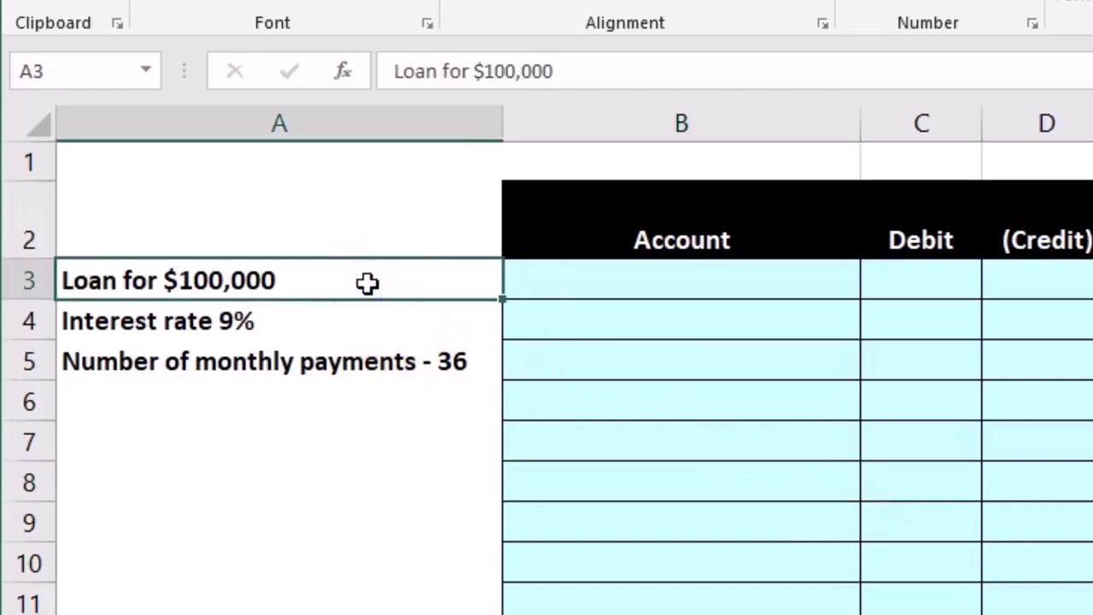
left_click(338, 333)
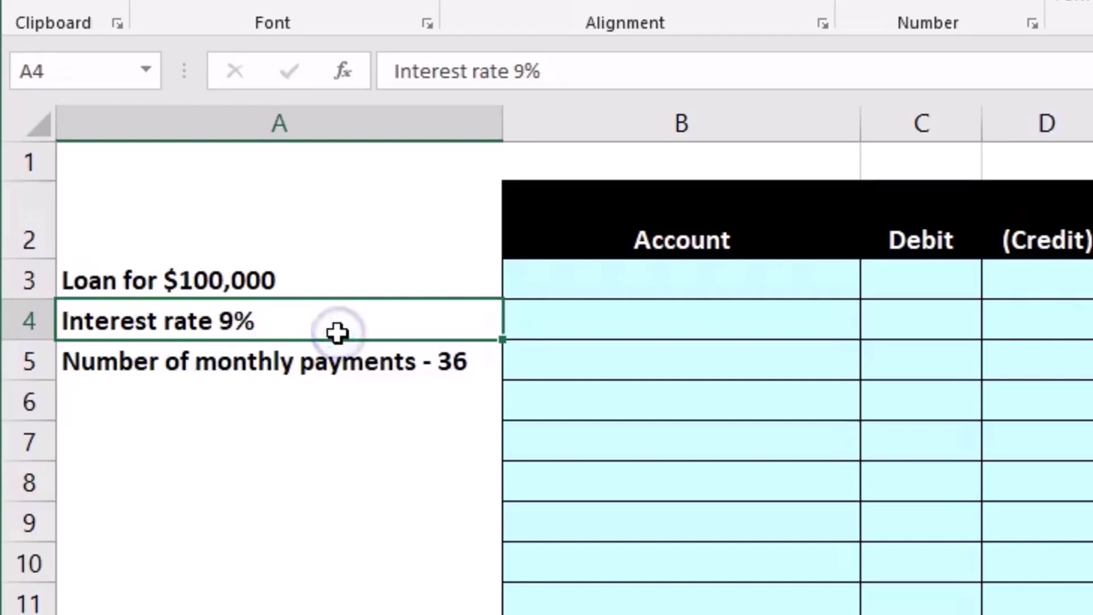
left_click(338, 363)
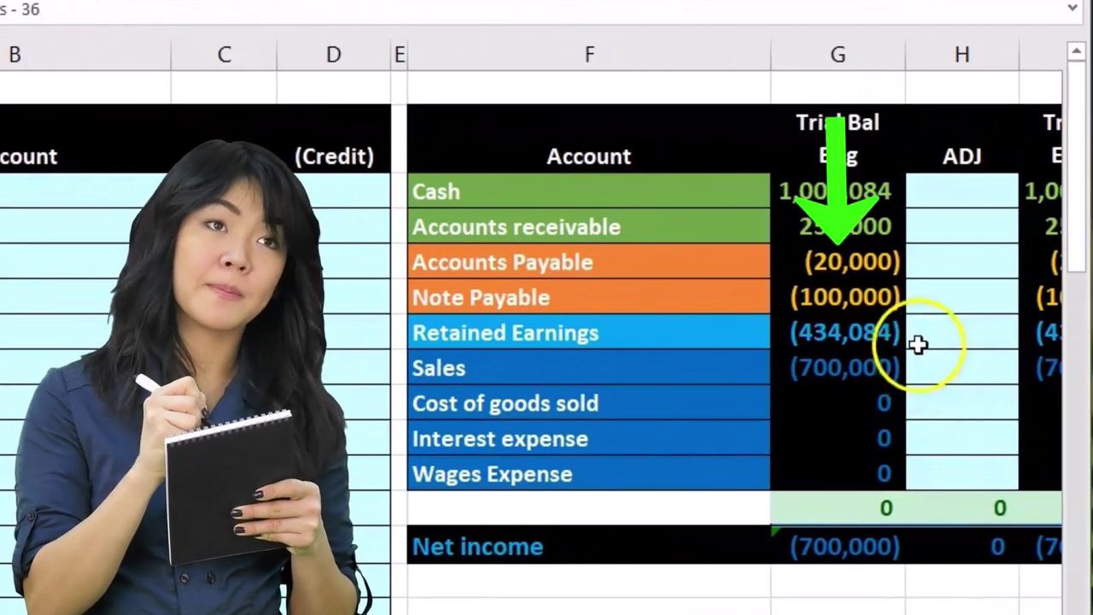
left_click(880, 297)
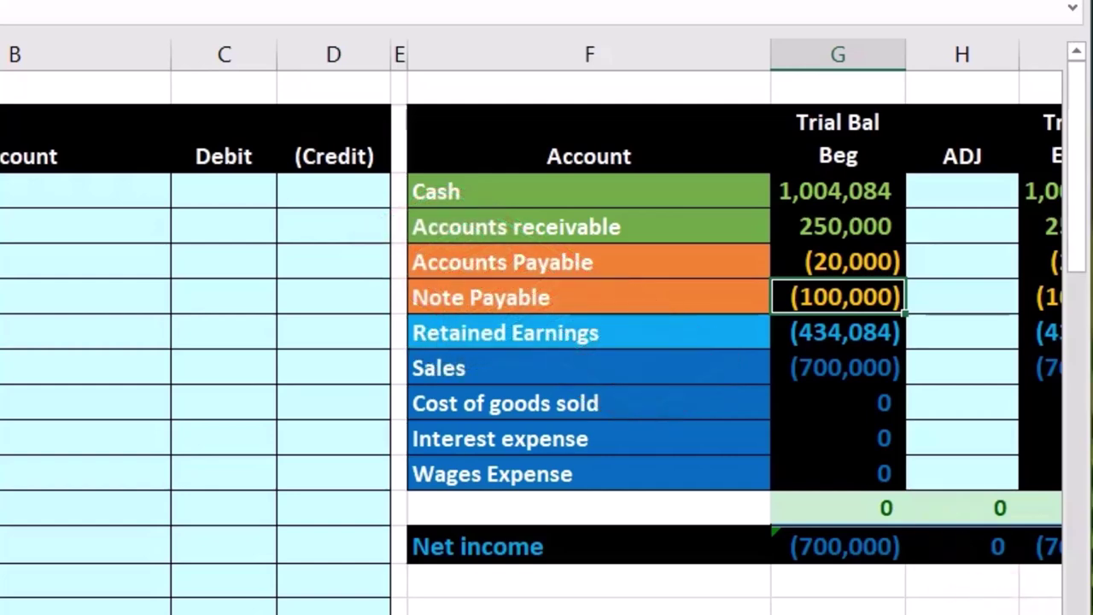
Review the loan amount, interest rate, number of monthly payments and payment amount in the loan summary above the amortization table.
scroll(532, 327, "right", 5)
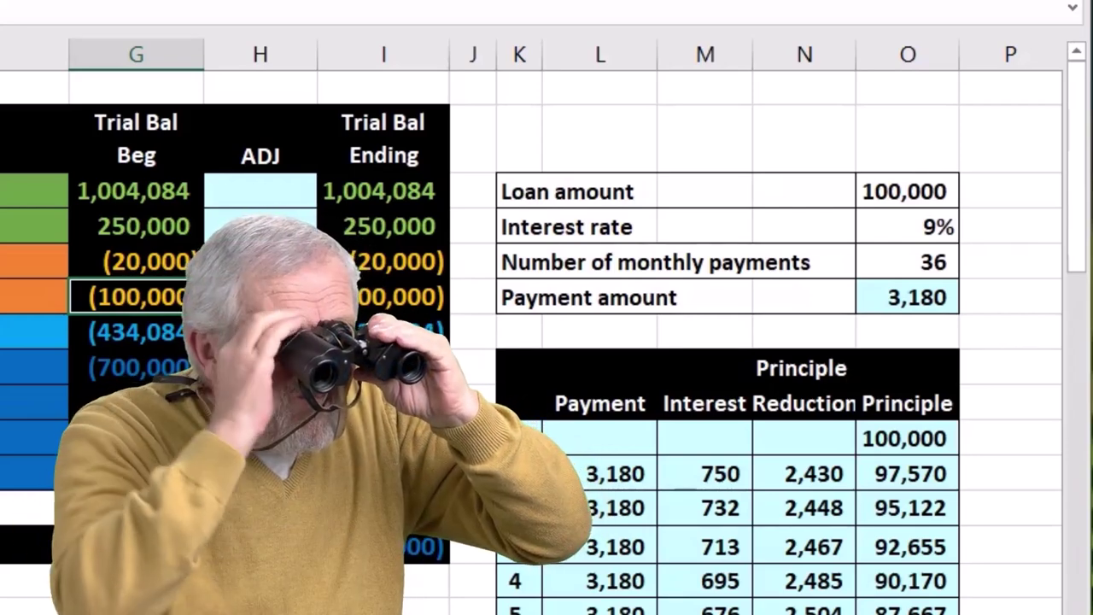
left_click_drag(549, 195, 867, 289)
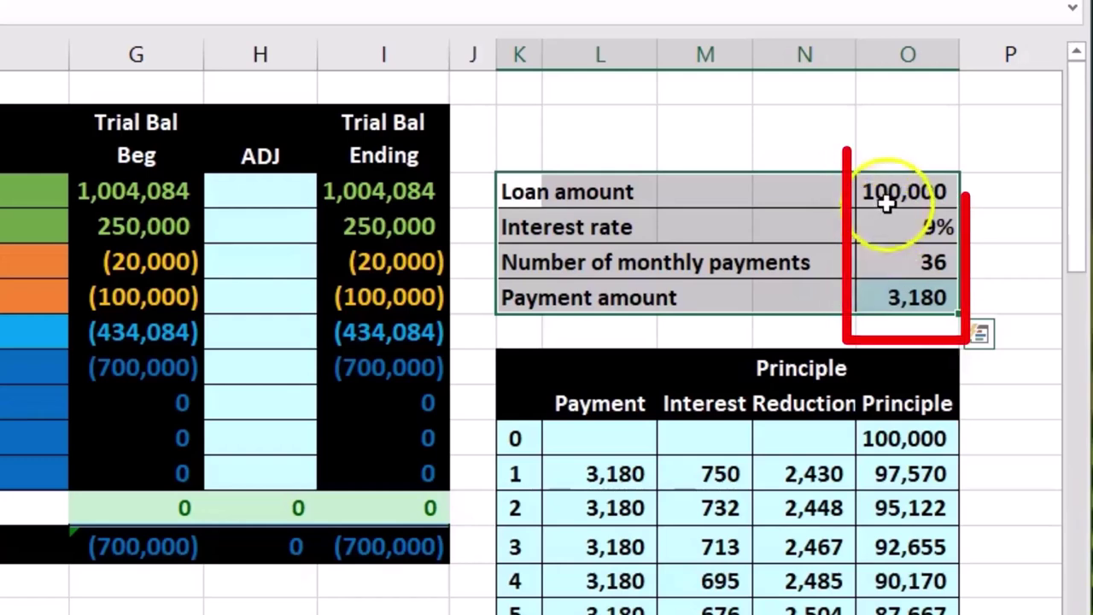
left_click(874, 190)
left_click(885, 218)
left_click(895, 256)
left_click(885, 295)
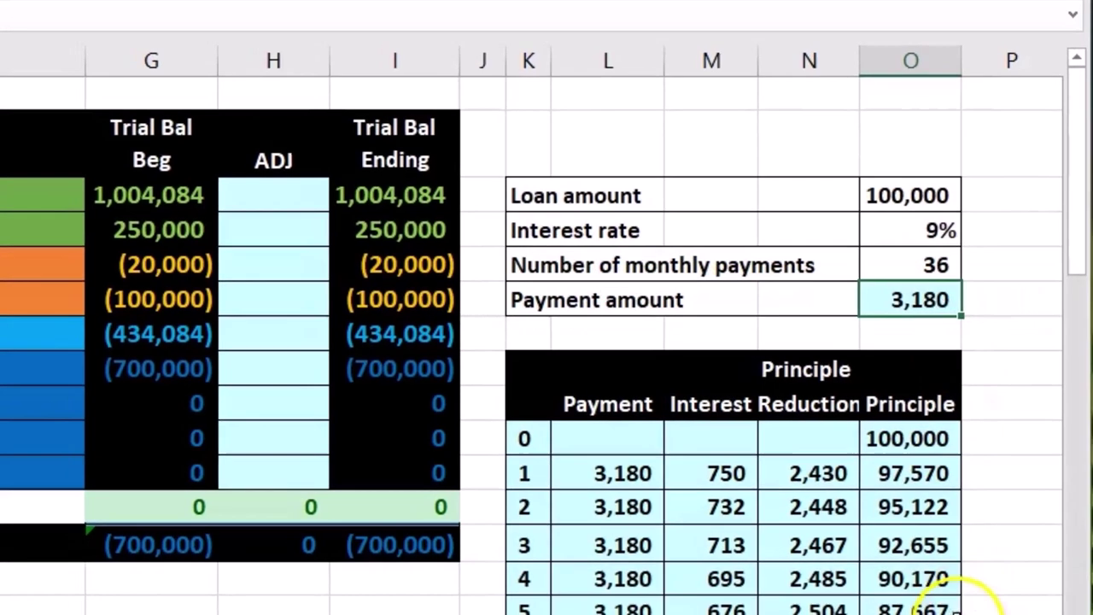
Copy the Cash account name from the trial balance and paste only its value into the journal's Account column at B5.
scroll(963, 603, "left", 5)
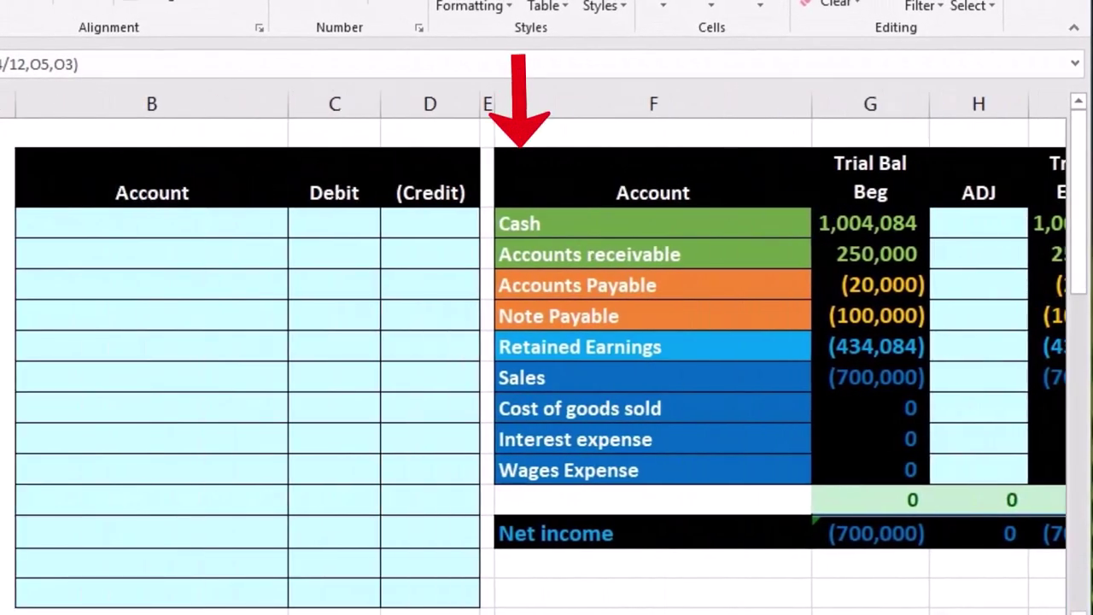
left_click(580, 218)
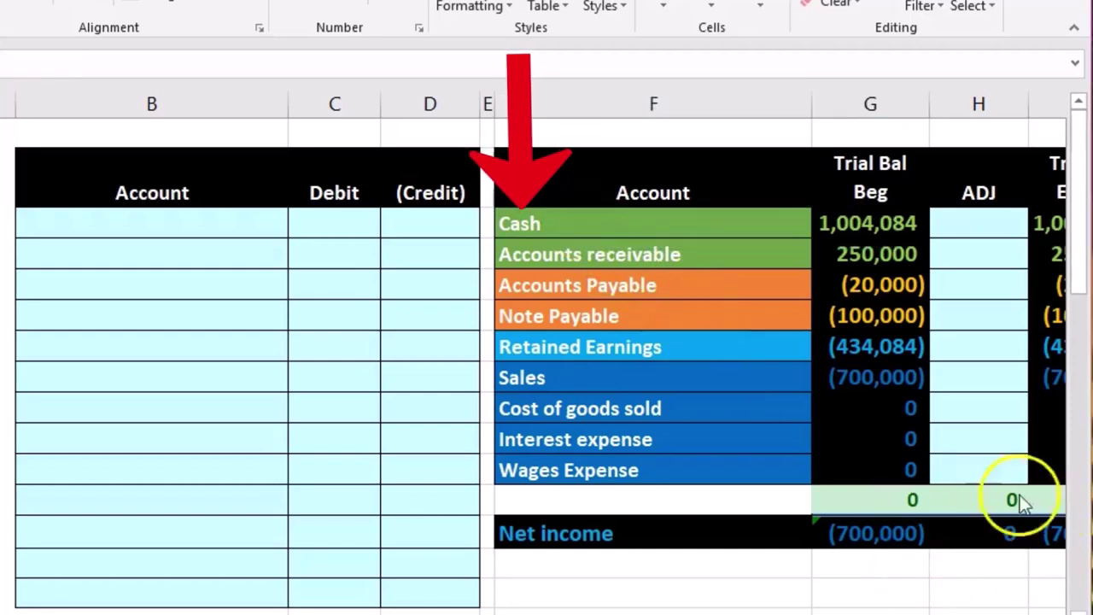
left_click(607, 223)
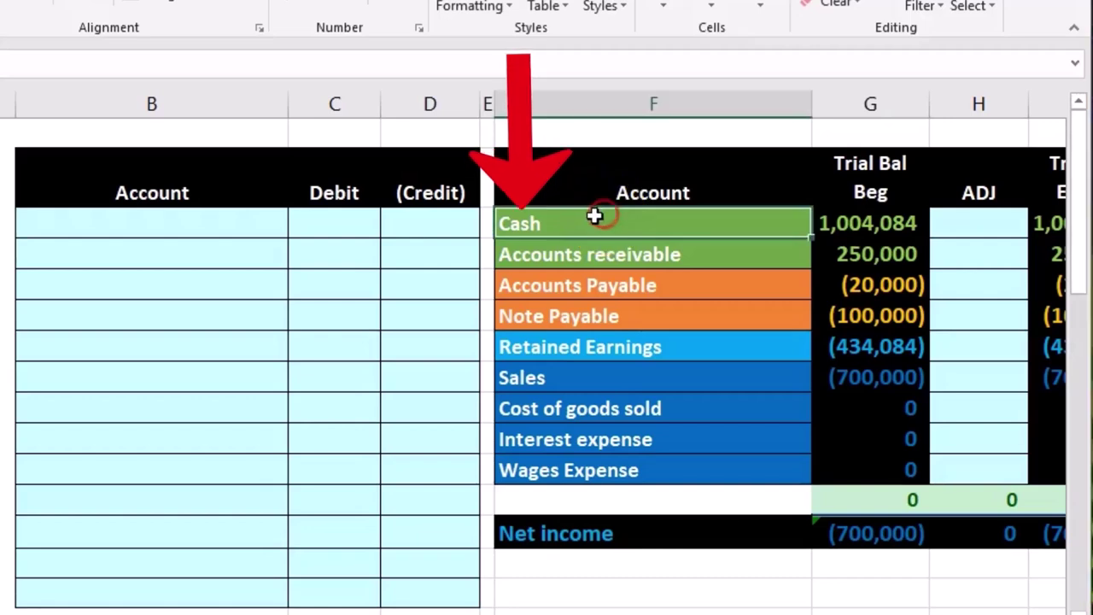
right_click(597, 215)
left_click(617, 253)
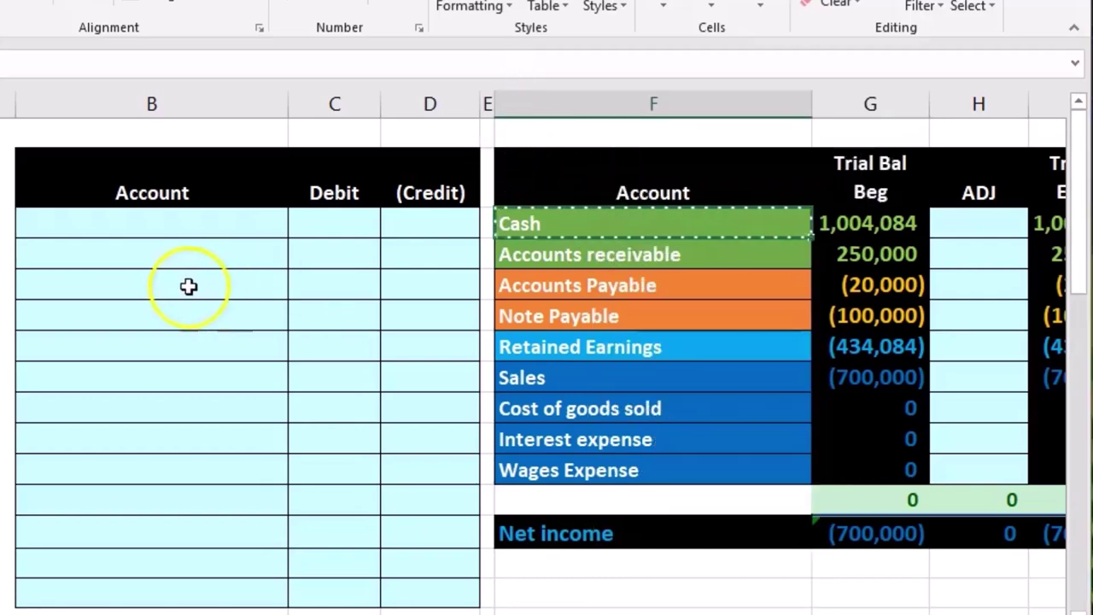
left_click(135, 228)
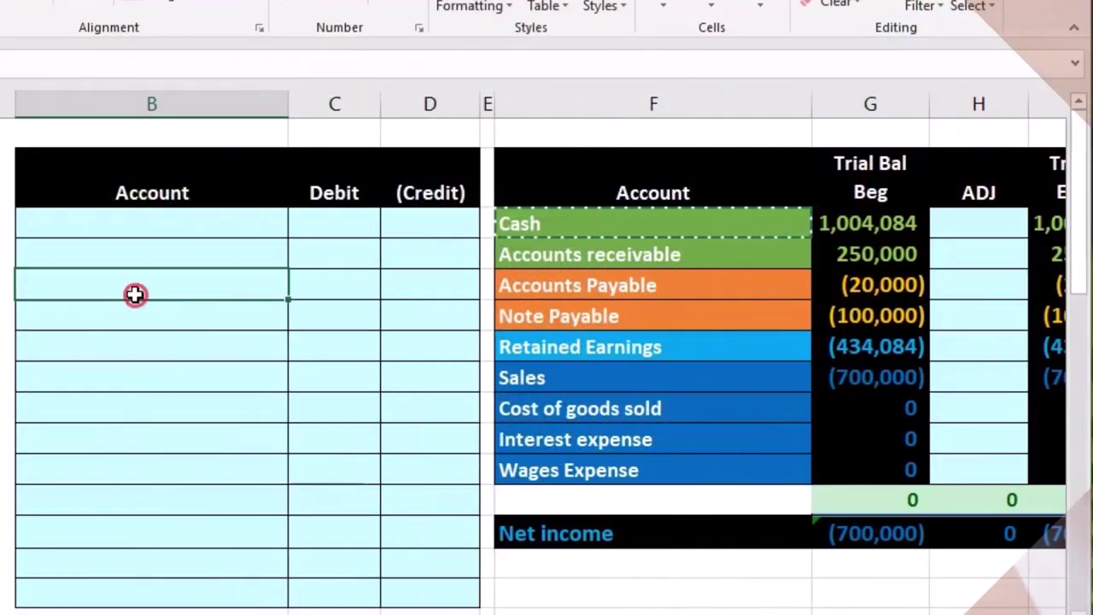
right_click(135, 295)
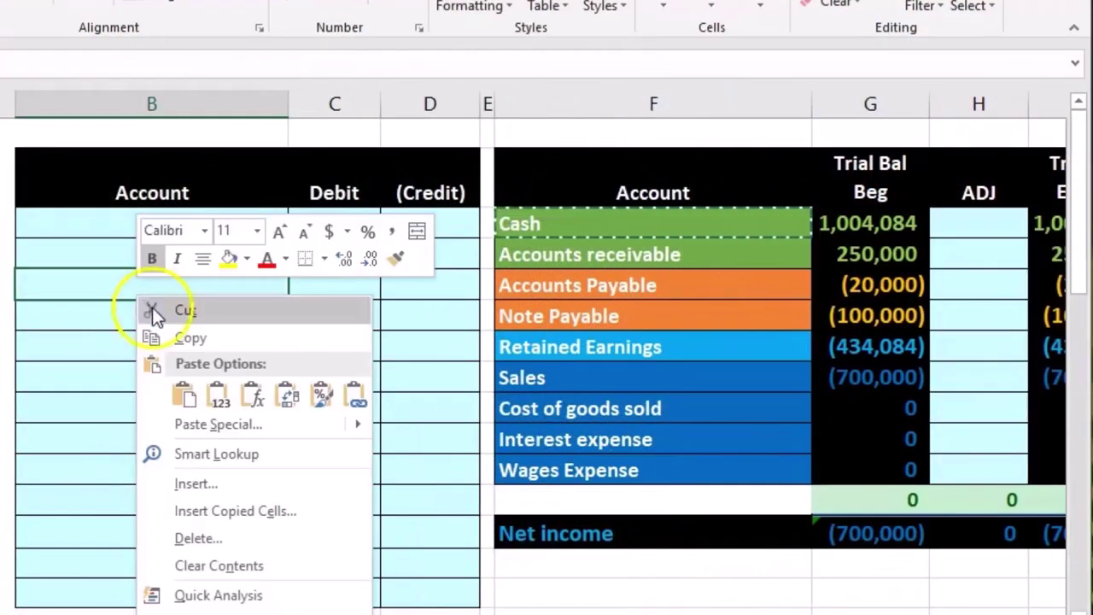
left_click(217, 393)
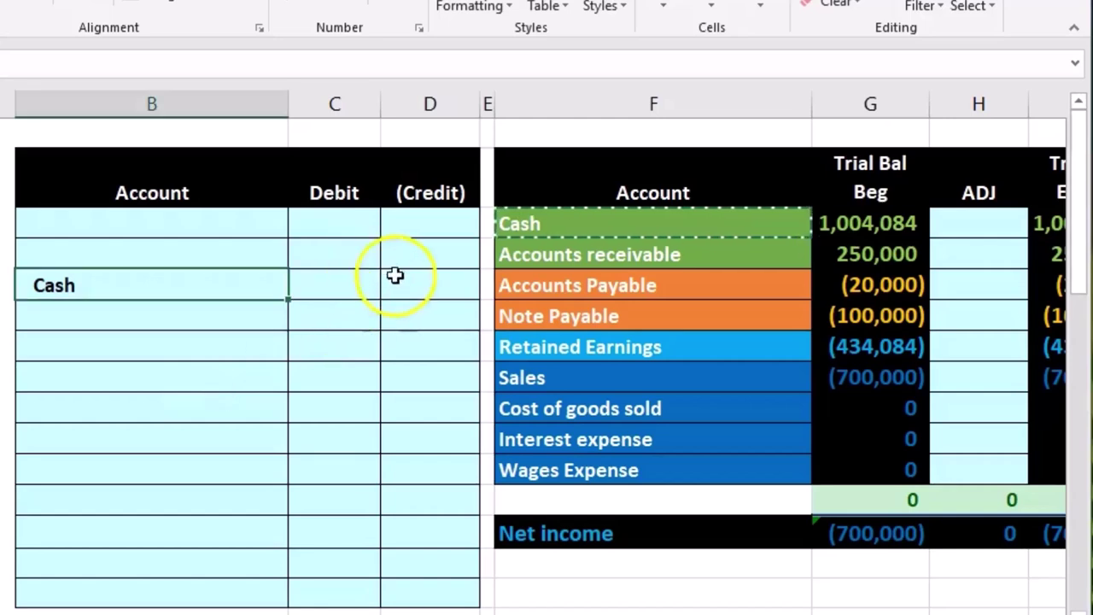
Enter the Cash credit in D5 as a negative reference to the loan summary's payment amount.
left_click(419, 288)
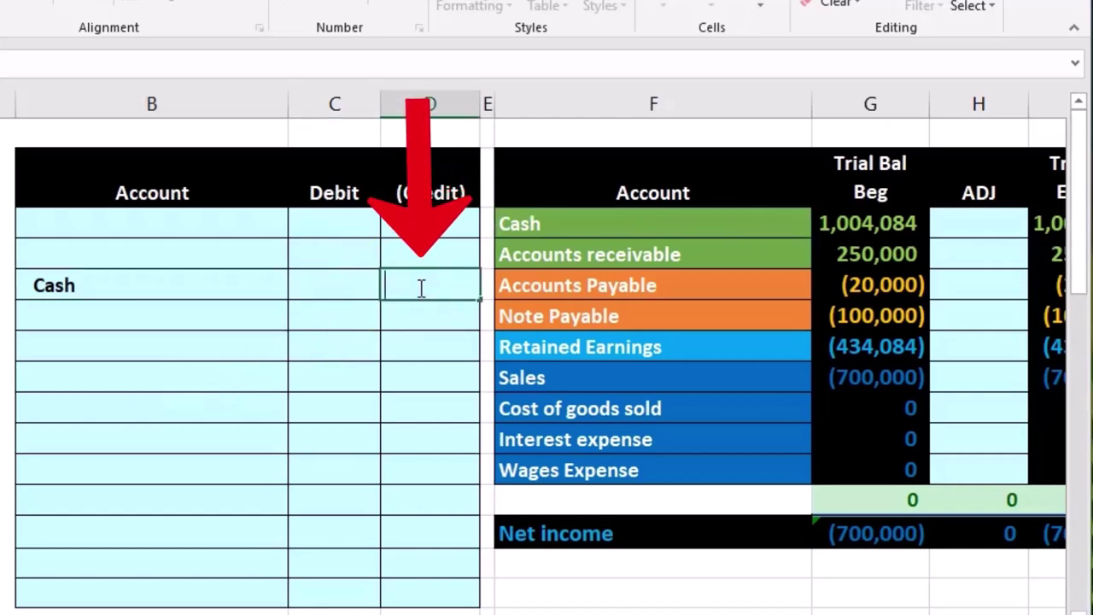
type("-")
key("Right")
key("Right")
key("Right")
key("Right")
key("Right")
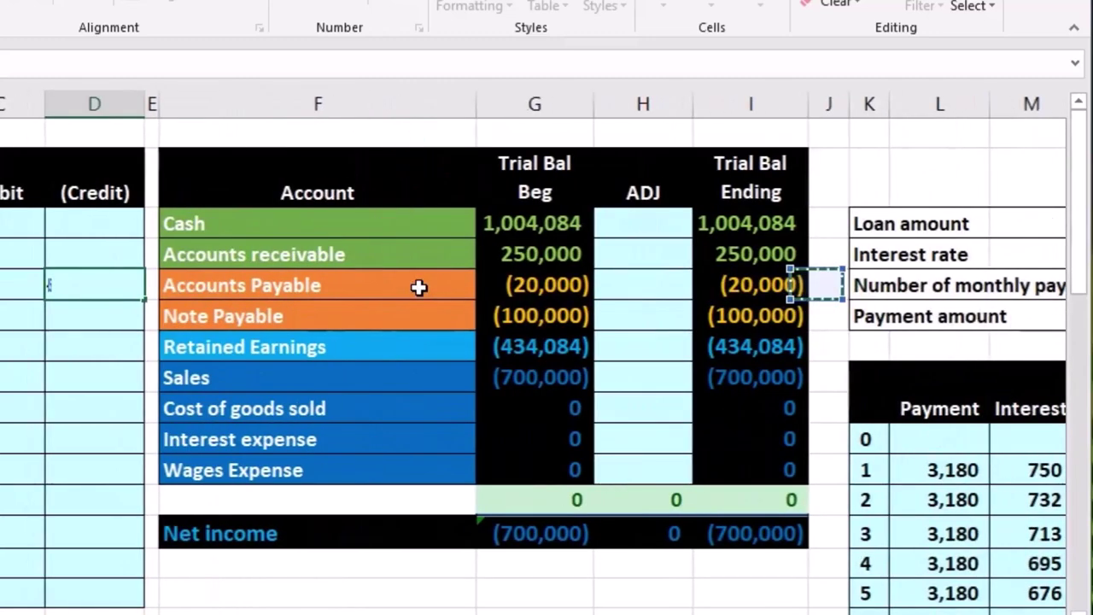
key("Down")
key("Down")
key("Down")
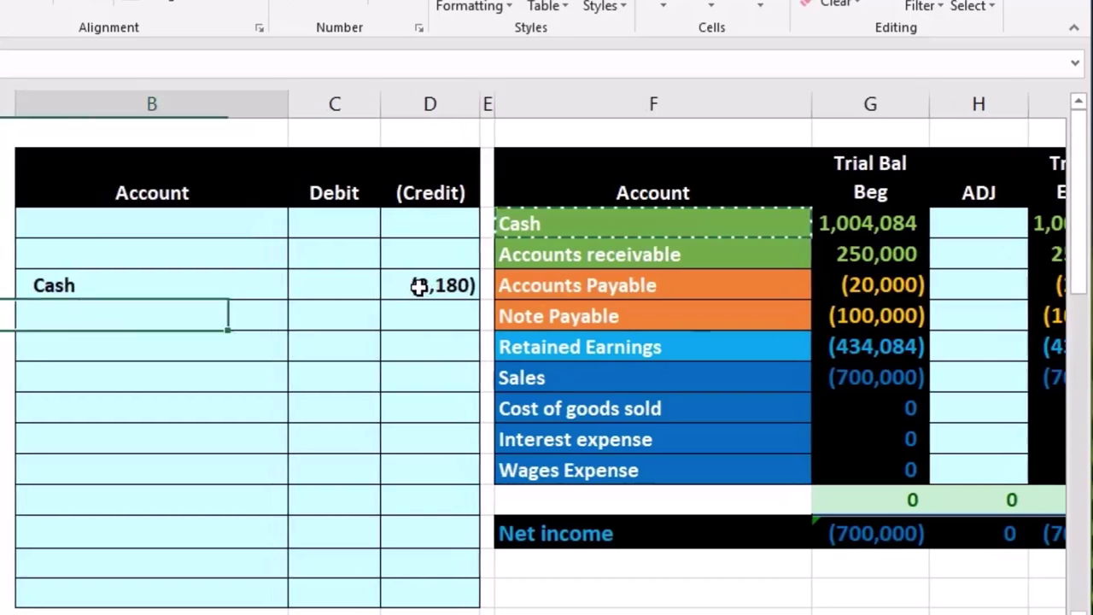
Examine the payment amount cell in the loan summary again.
key("Right")
key("Right")
key("Right")
key("Right")
key("Right")
key("Right")
key("Right")
key("Right")
key("Right")
key("Right")
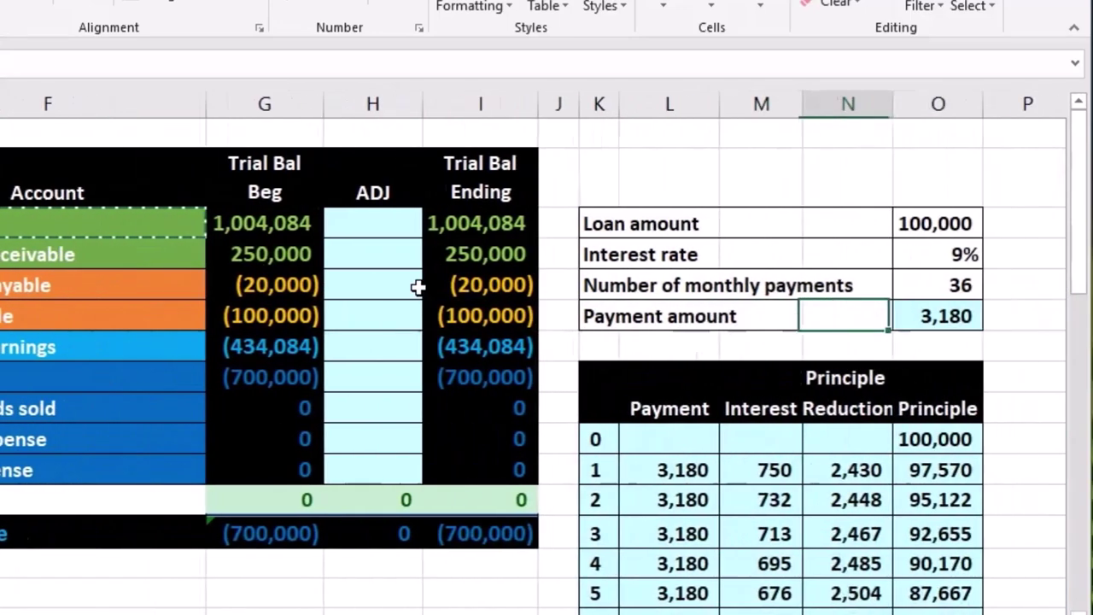
left_click(924, 301)
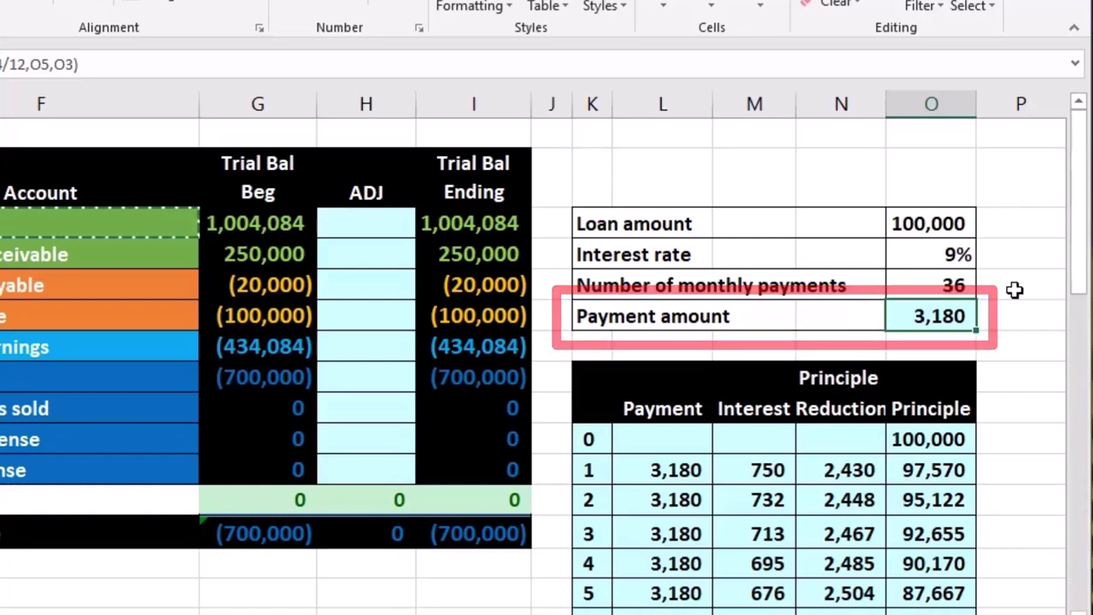
Highlight the payment 1 row of the amortization table, from Payment to Principle (L11:O11), with a green fill.
left_click_drag(617, 474, 897, 469)
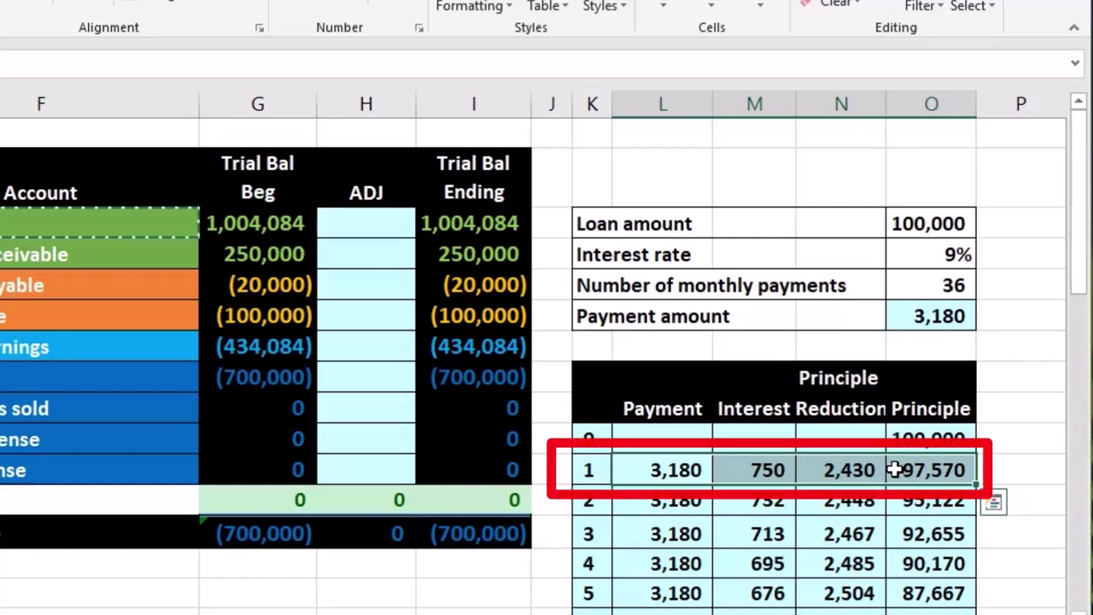
right_click(894, 469)
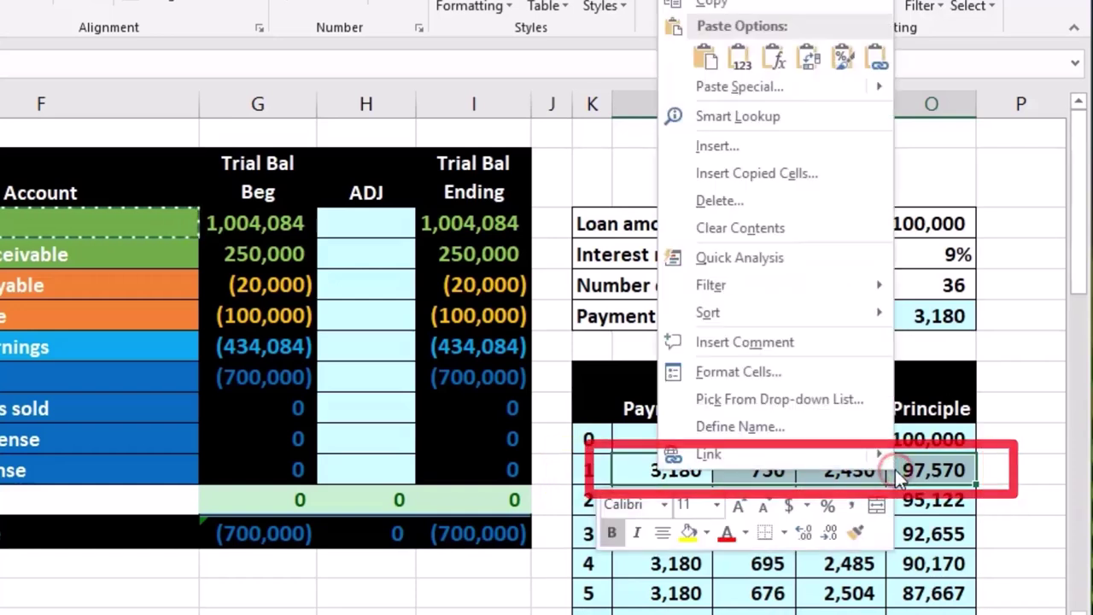
left_click(707, 533)
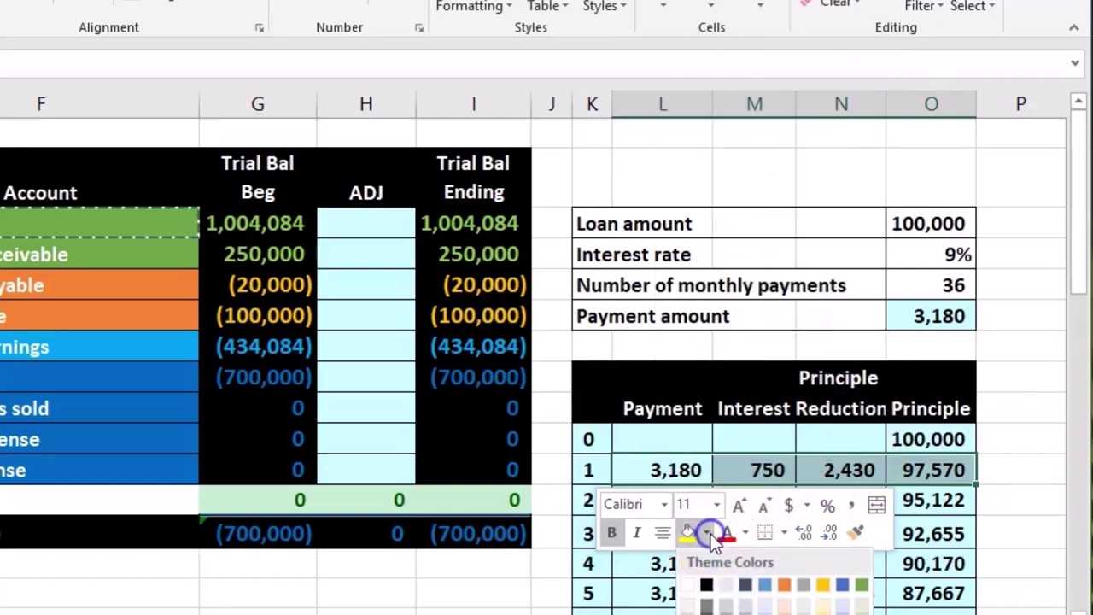
left_click(862, 584)
left_click(985, 553)
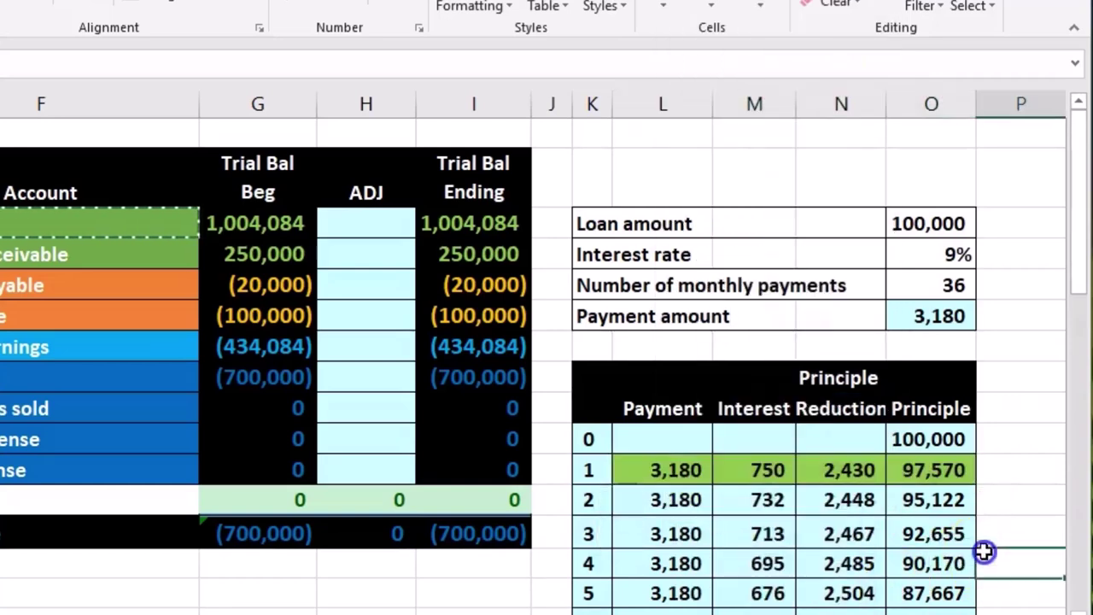
Examine how the first loan payment splits between interest and principal reduction in the amortization table.
left_click(663, 470)
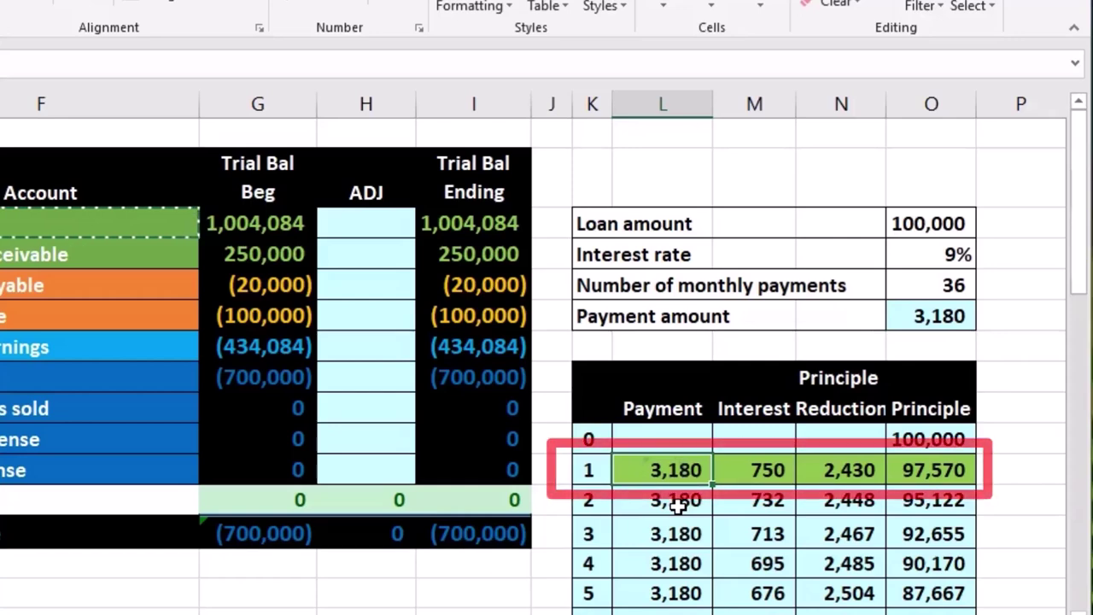
left_click(751, 479)
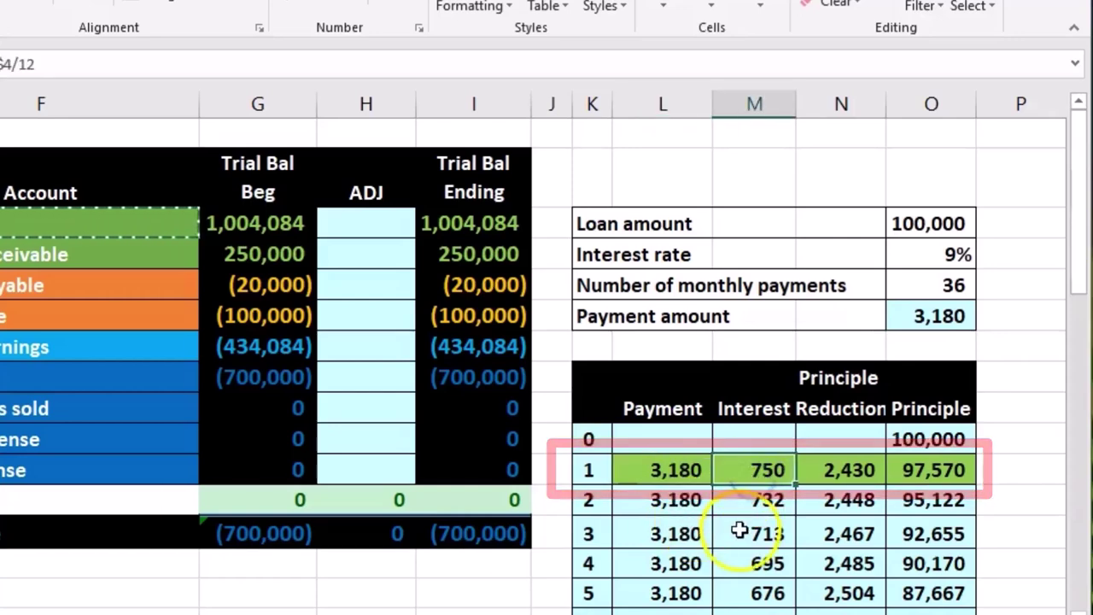
left_click(831, 467)
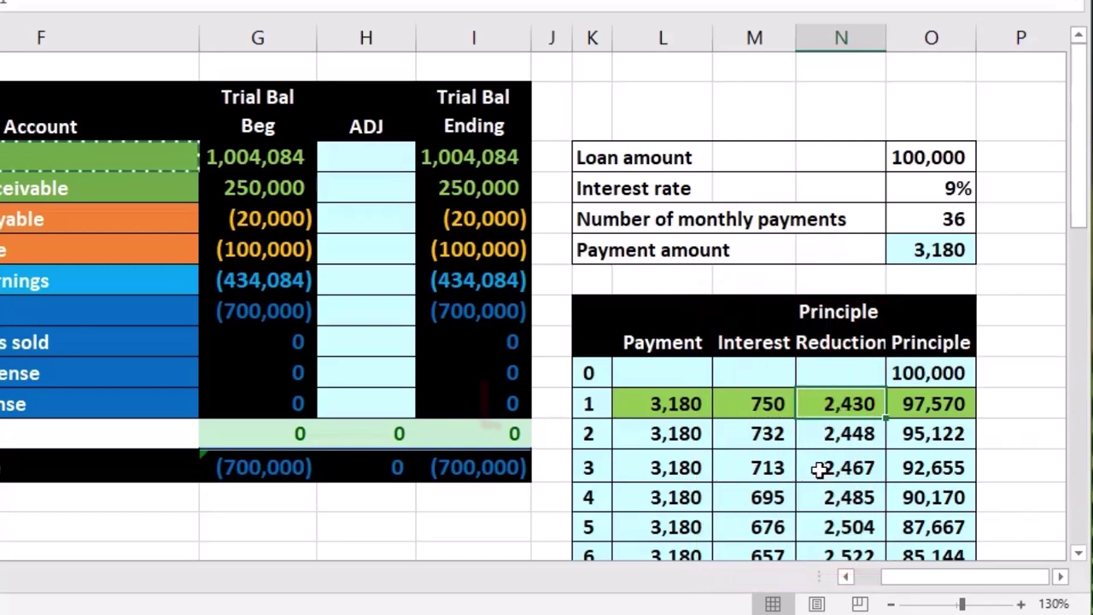
left_click(752, 410)
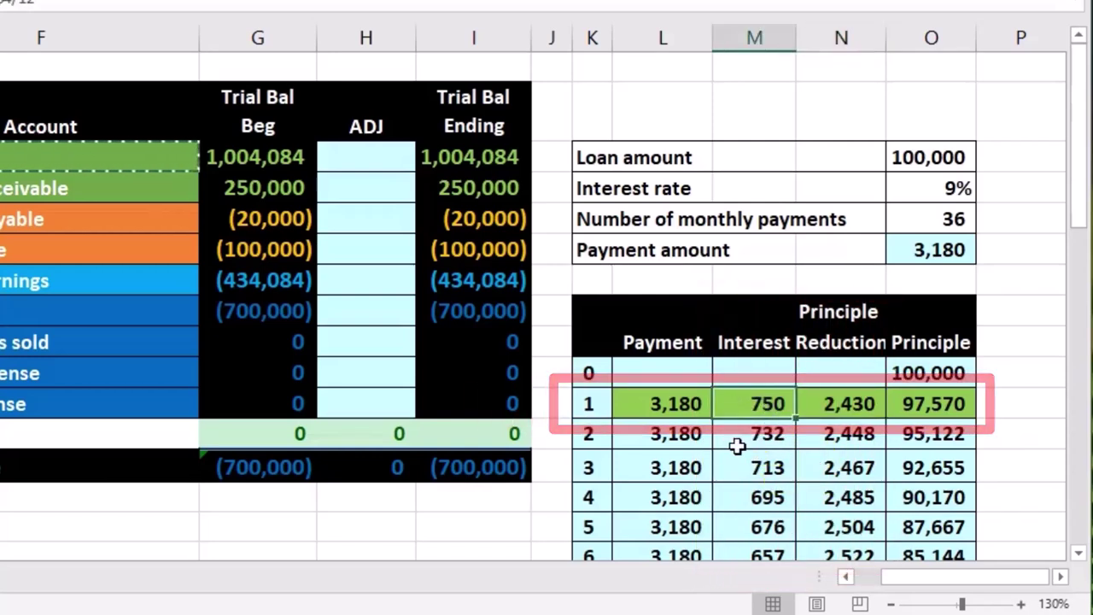
left_click(833, 403)
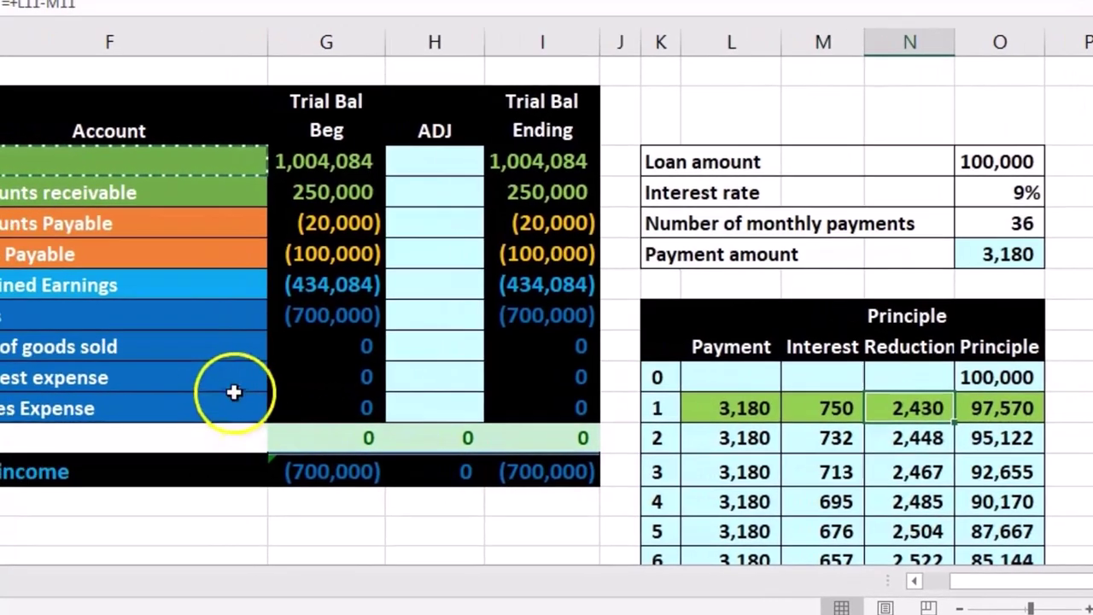
Copy the Interest expense account name from the trial balance into B3 of the journal entry as values only.
left_click_drag(162, 374, 241, 372)
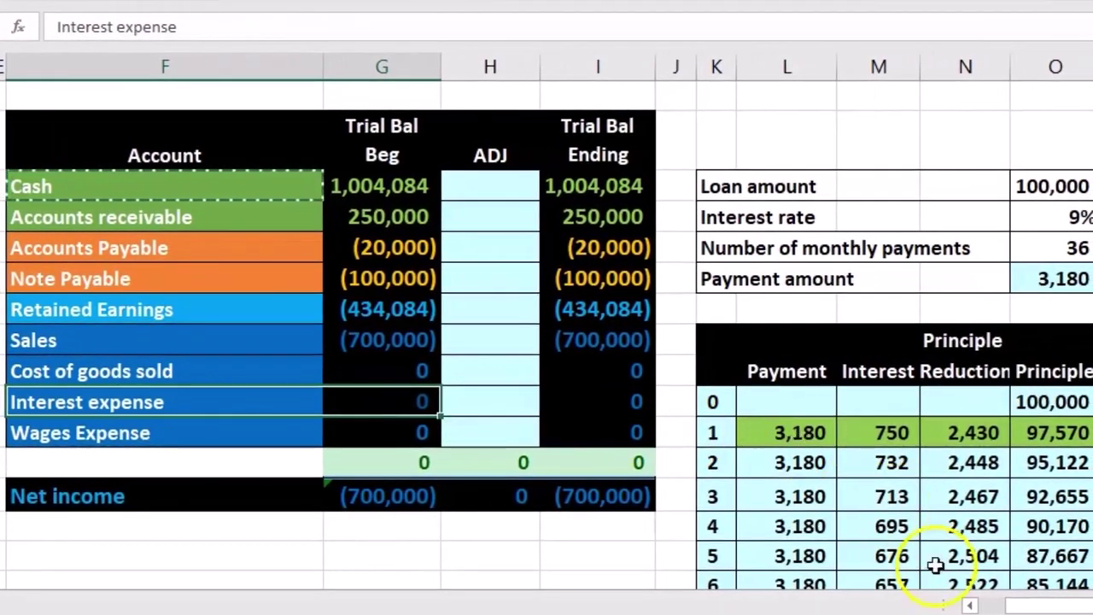
left_click(969, 605)
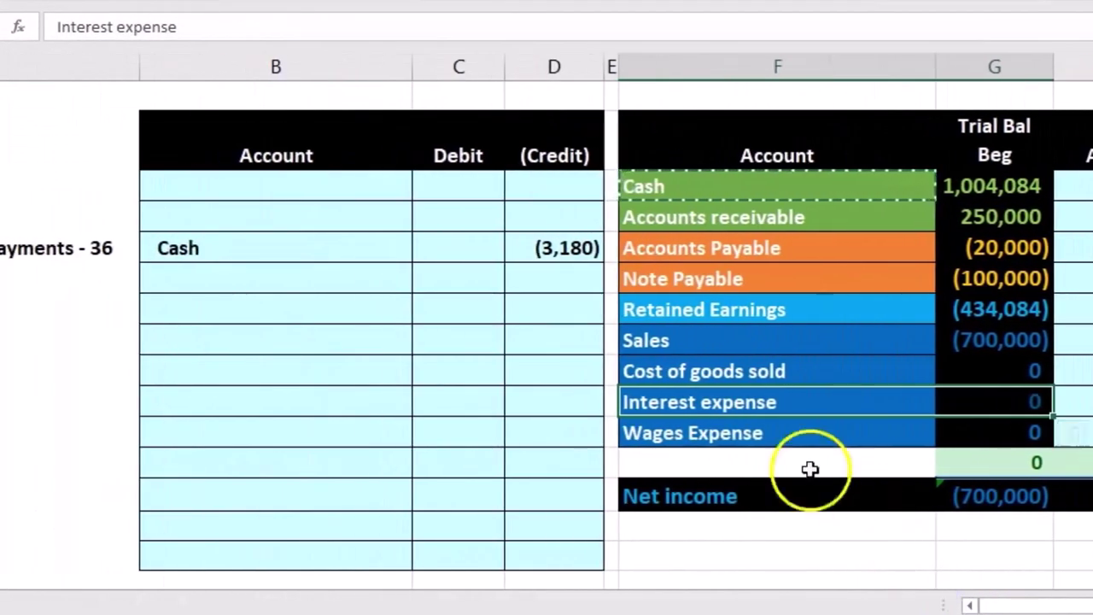
left_click(740, 400)
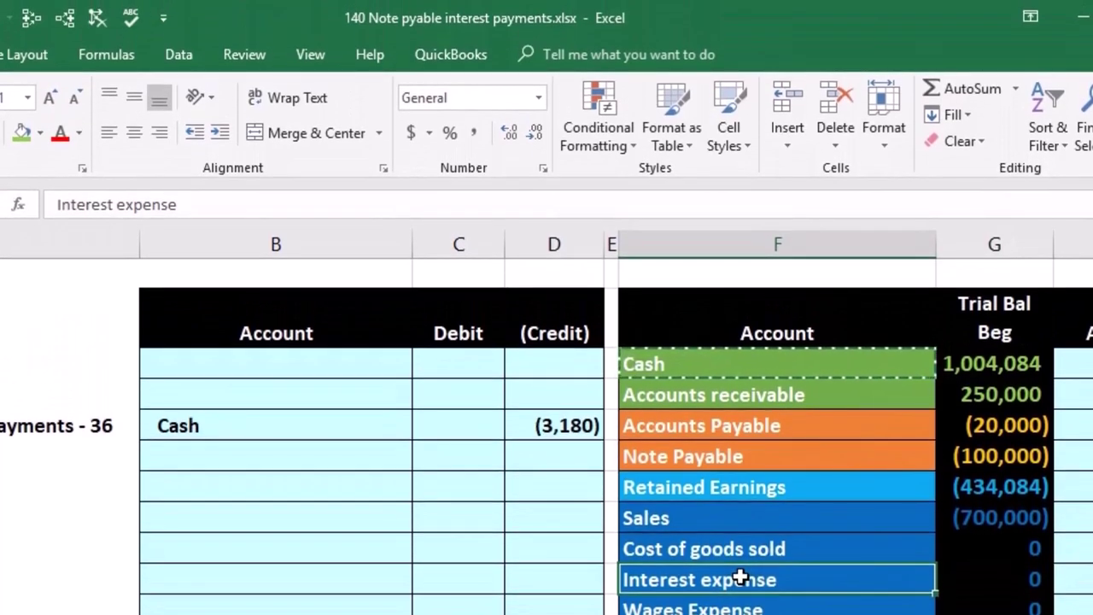
right_click(739, 560)
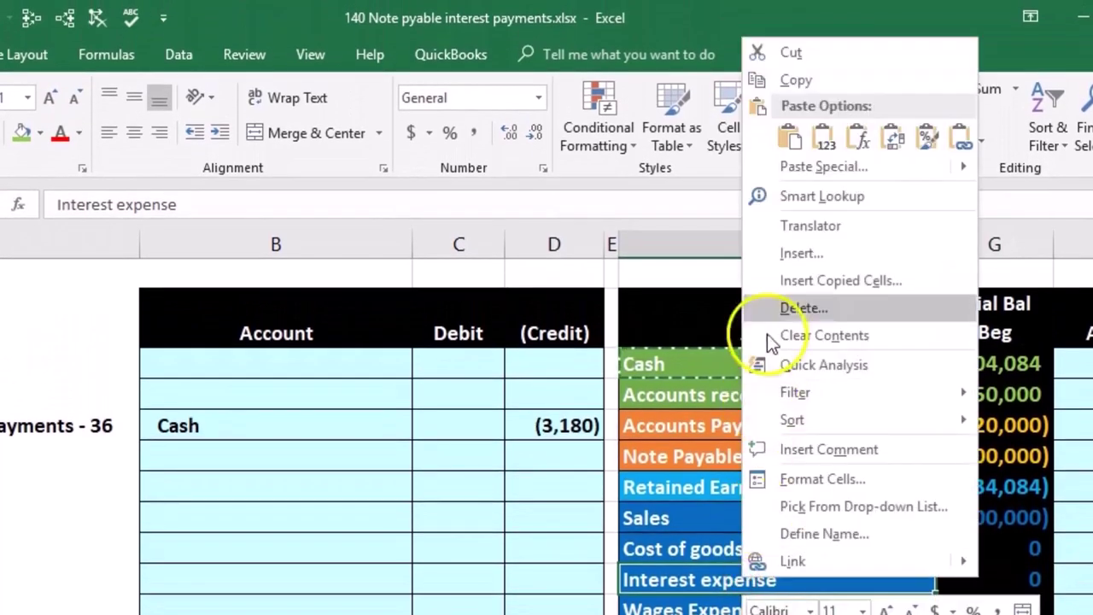
left_click(795, 80)
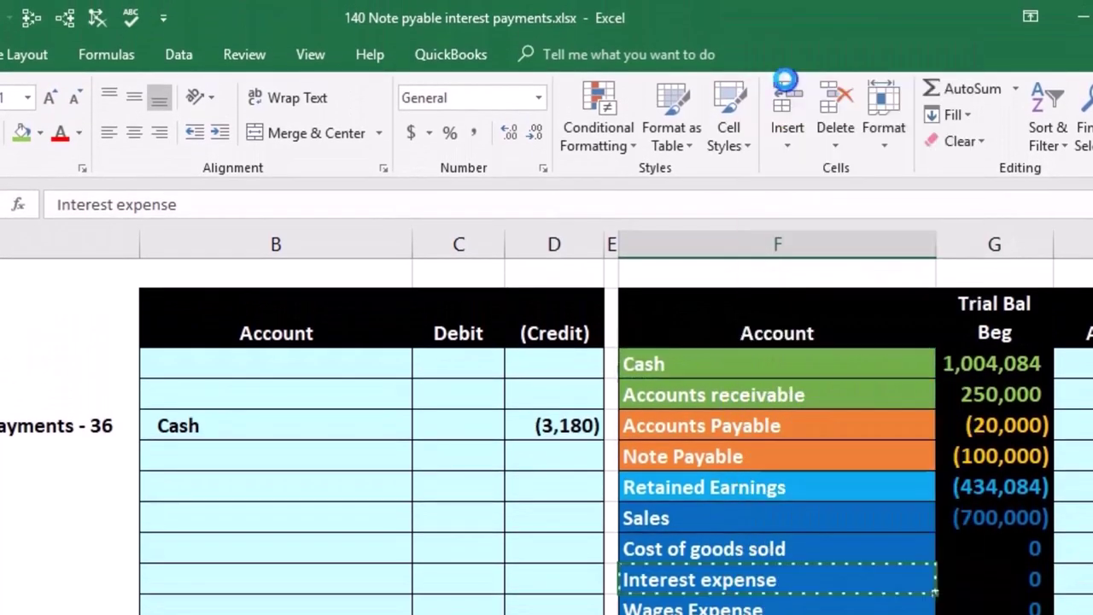
left_click(276, 359)
right_click(276, 359)
left_click(356, 455)
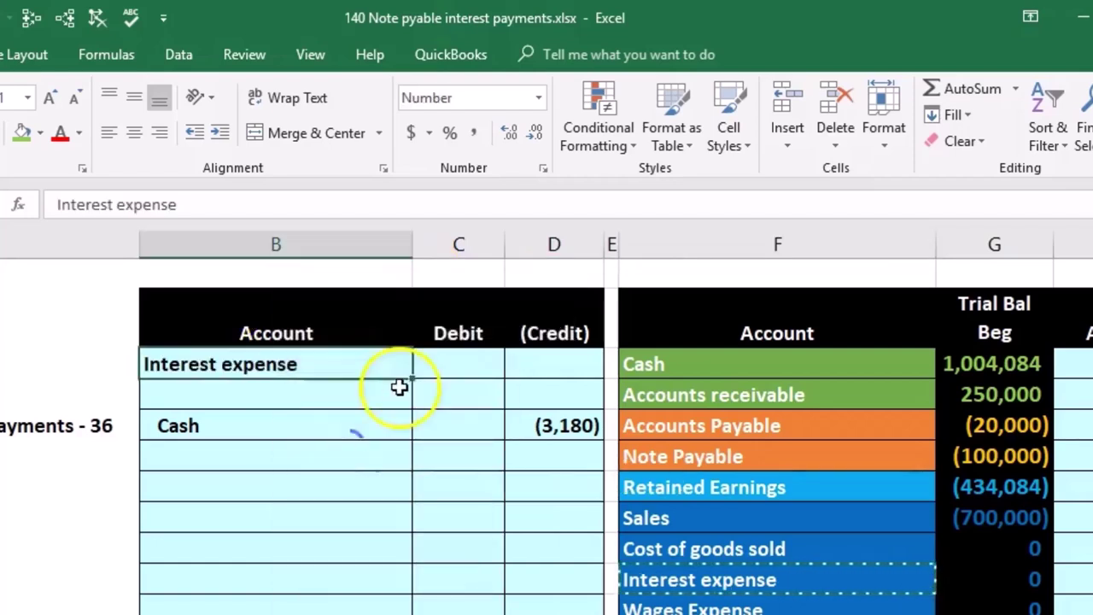
Enter the Interest expense debit in C3 as a reference to payment 1's interest in the amortization table (M11).
left_click(421, 365)
type("=")
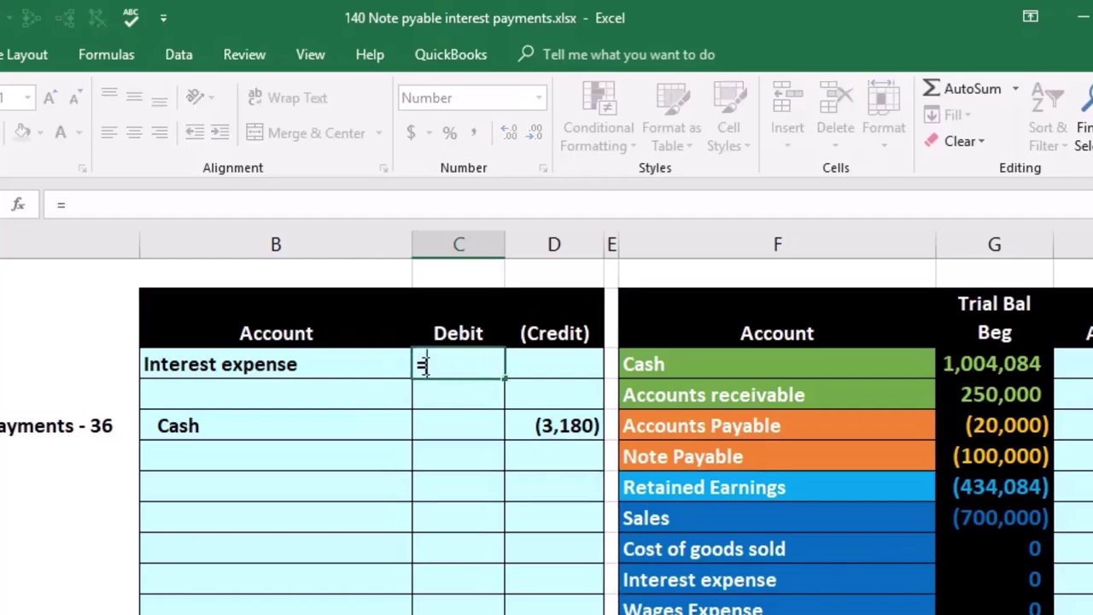
key("Right")
key("Right")
key("Right")
key("Right")
key("Right")
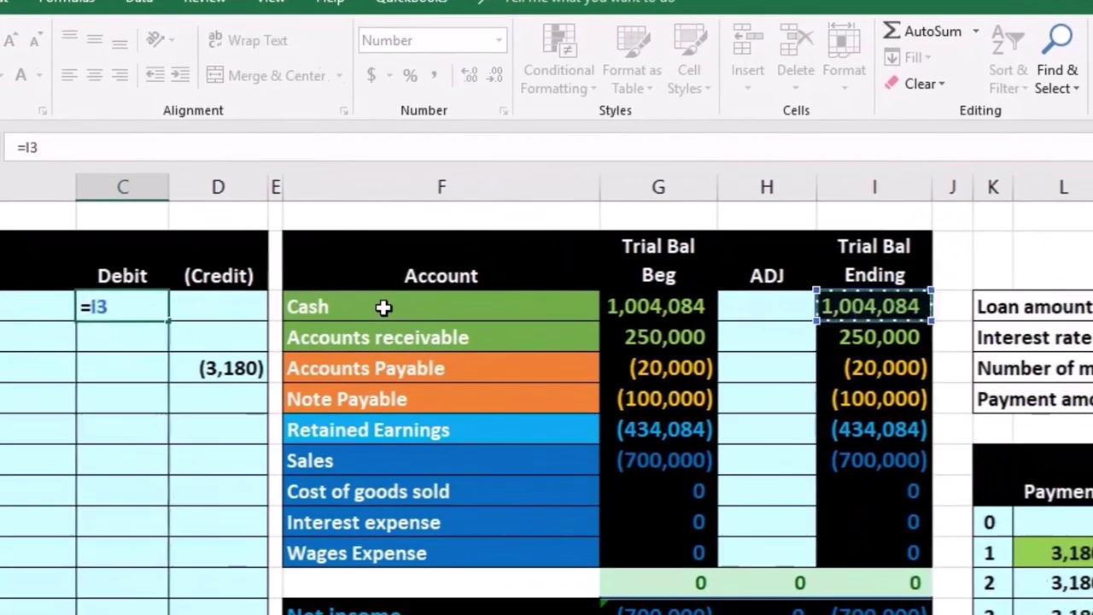
key("Right")
key("Right")
key("Right")
key("Down")
key("Down")
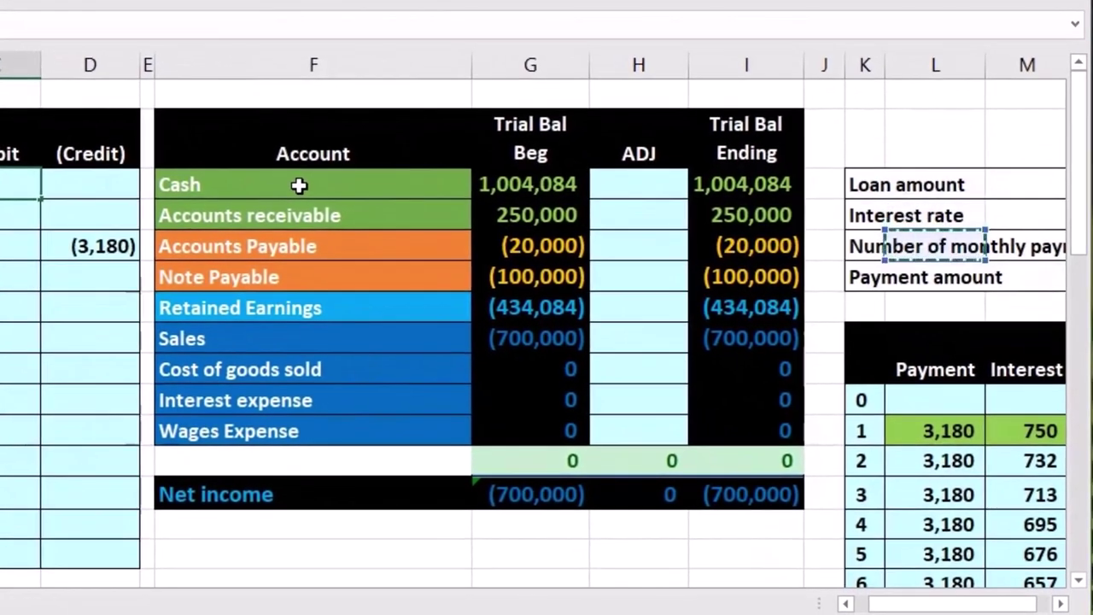
key("Down")
key("Right")
key("Right")
key("Down")
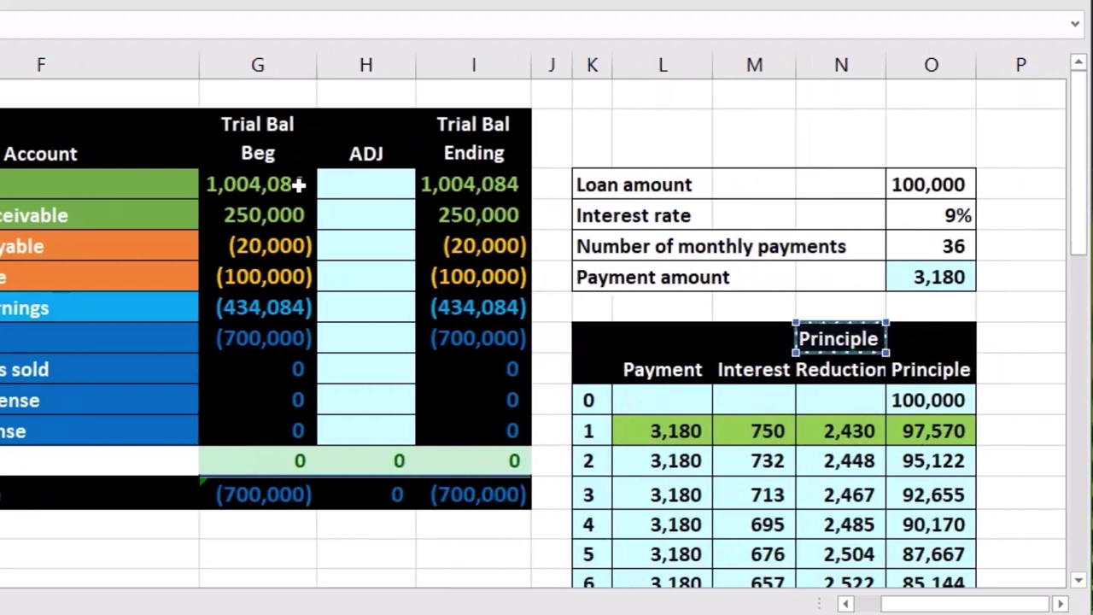
key("Down")
key("Down")
key("Down")
key("Left")
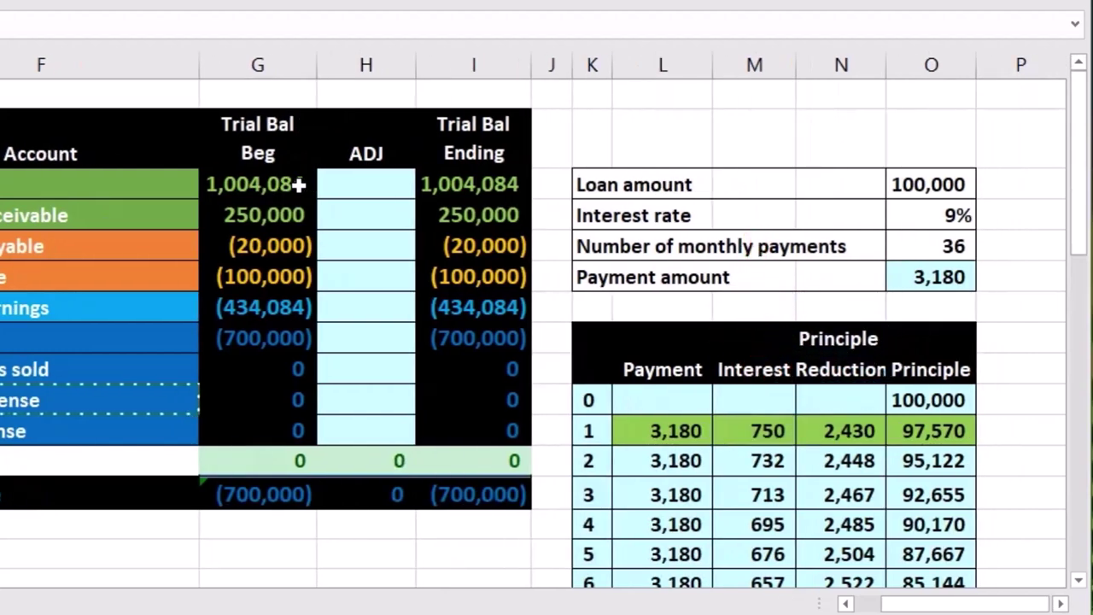
key("Return")
Check the net sum of the journal entry's debit and credit amounts in C3:D5.
left_click_drag(302, 157, 444, 219)
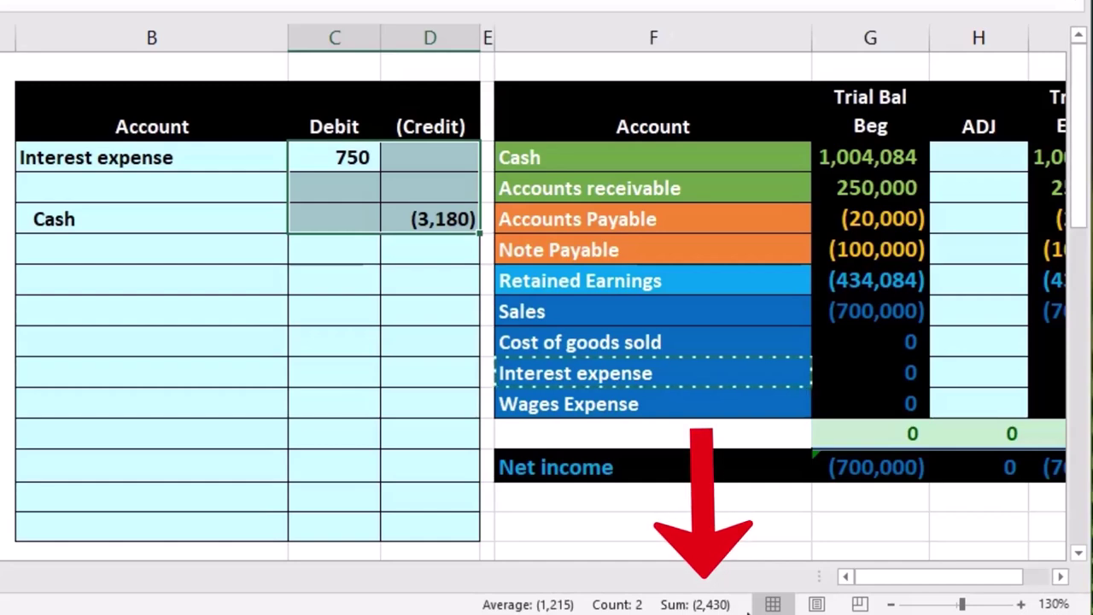
mouse_move(901, 579)
left_mouse_down()
mouse_move(937, 581)
mouse_move(889, 576)
left_mouse_up()
left_click(867, 404)
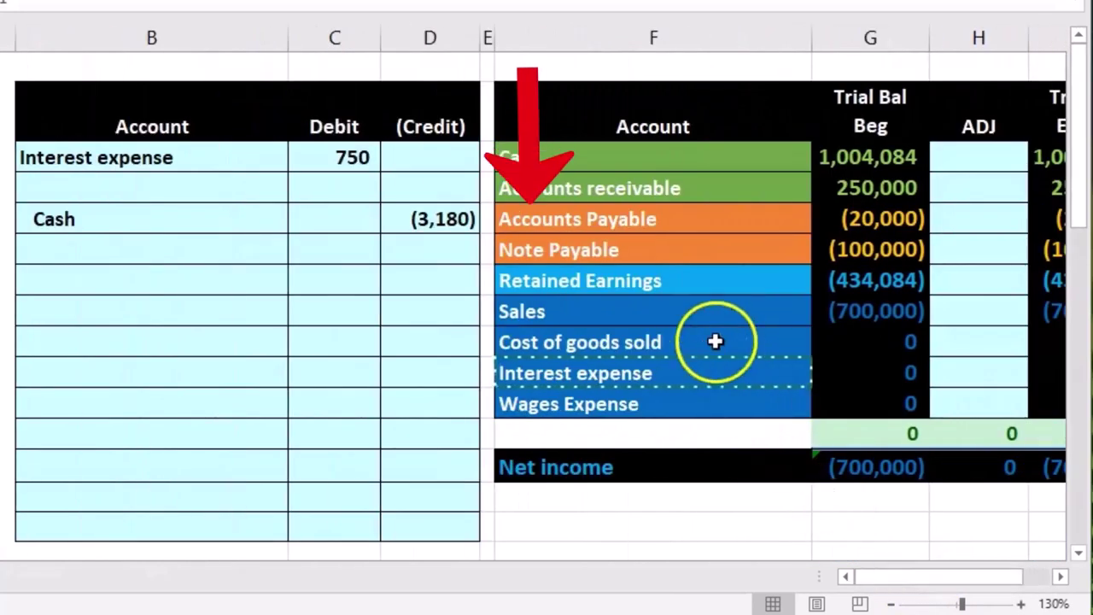
Copy the Note Payable account name from the trial balance into B4 of the journal entry as values only.
left_click(633, 249)
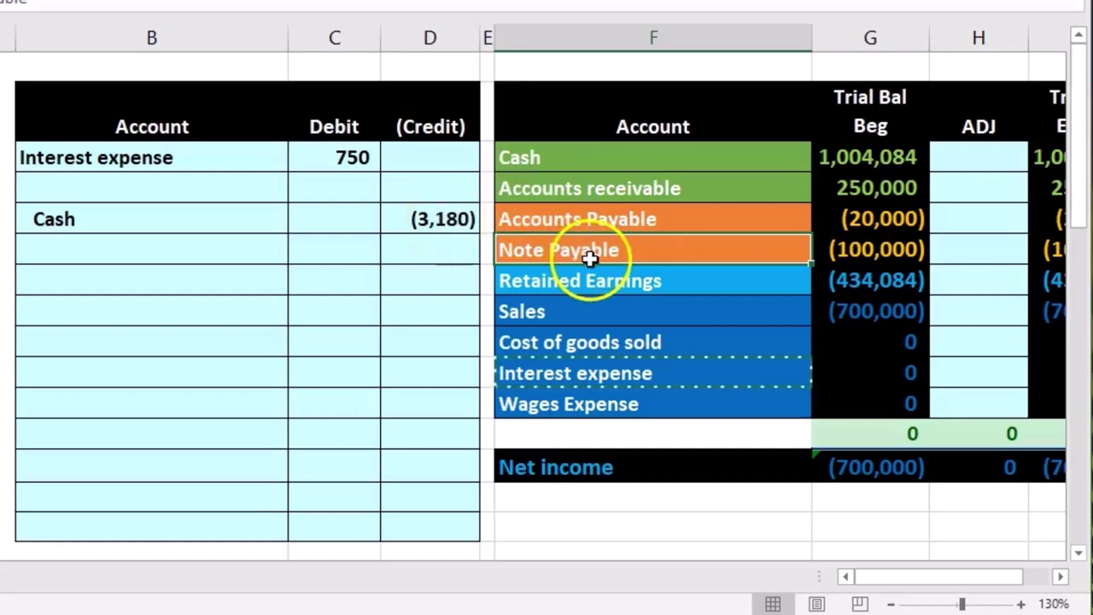
right_click(651, 248)
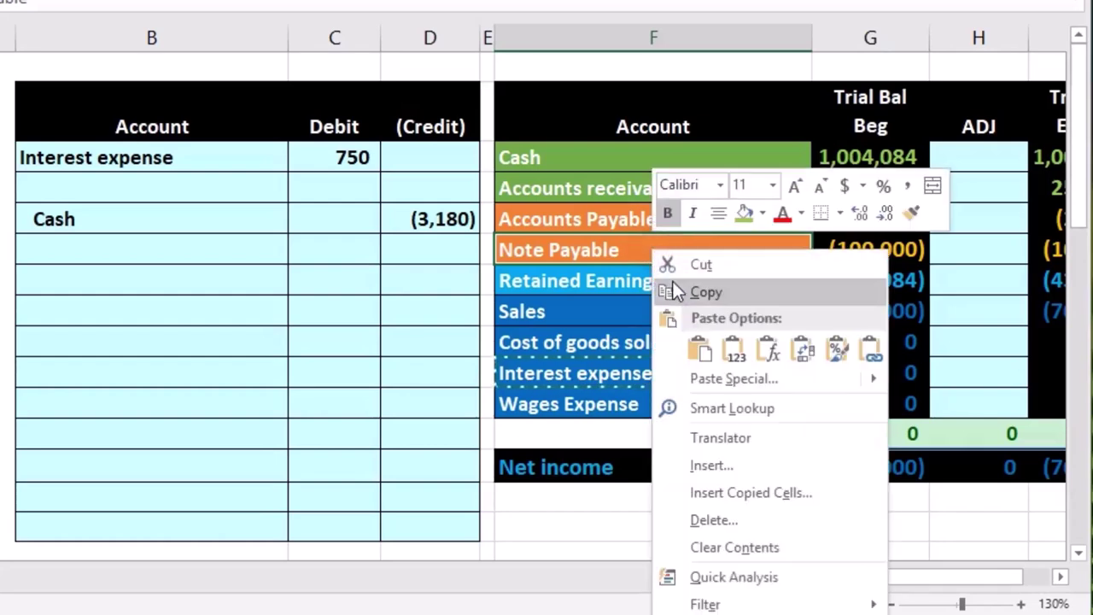
left_click(673, 281)
left_click(251, 186)
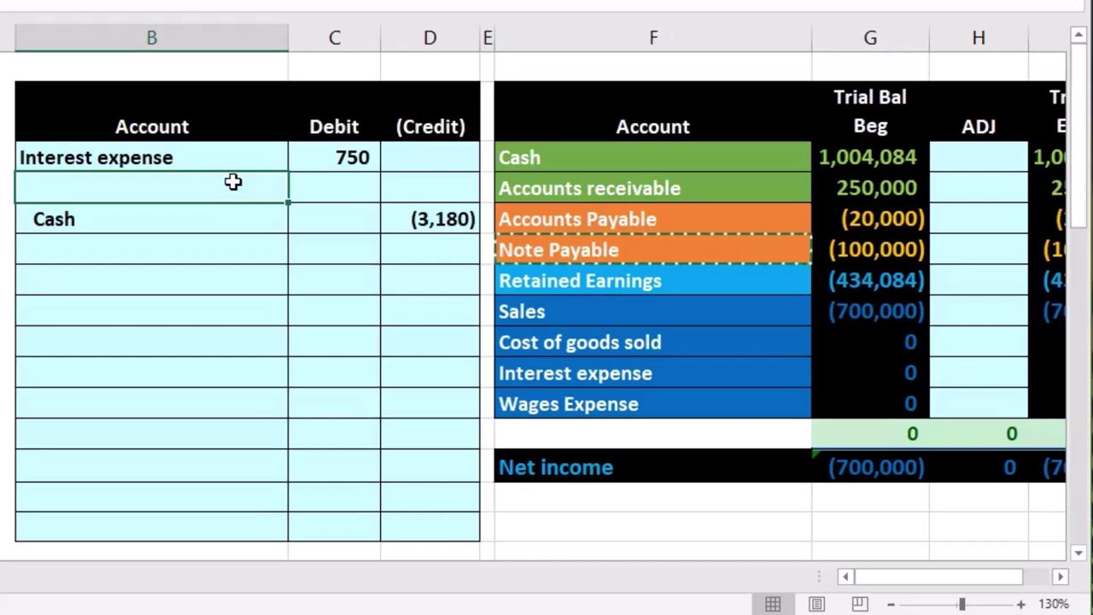
right_click(233, 182)
left_click(303, 282)
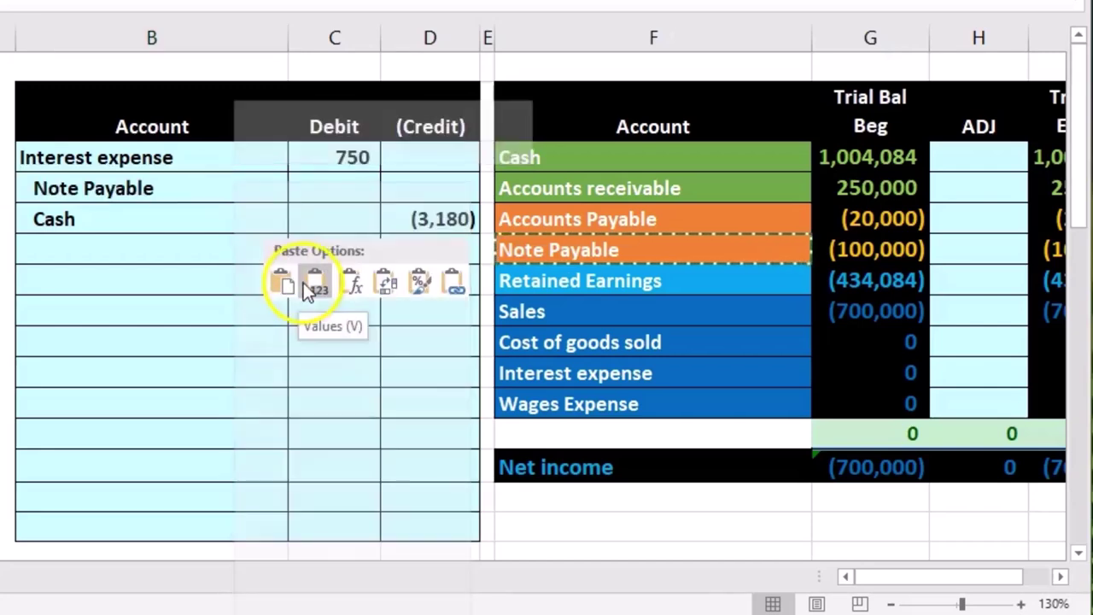
Enter the Note Payable debit in C4 as a reference to payment 1's principle reduction in the amortization table (N11).
left_click(364, 190)
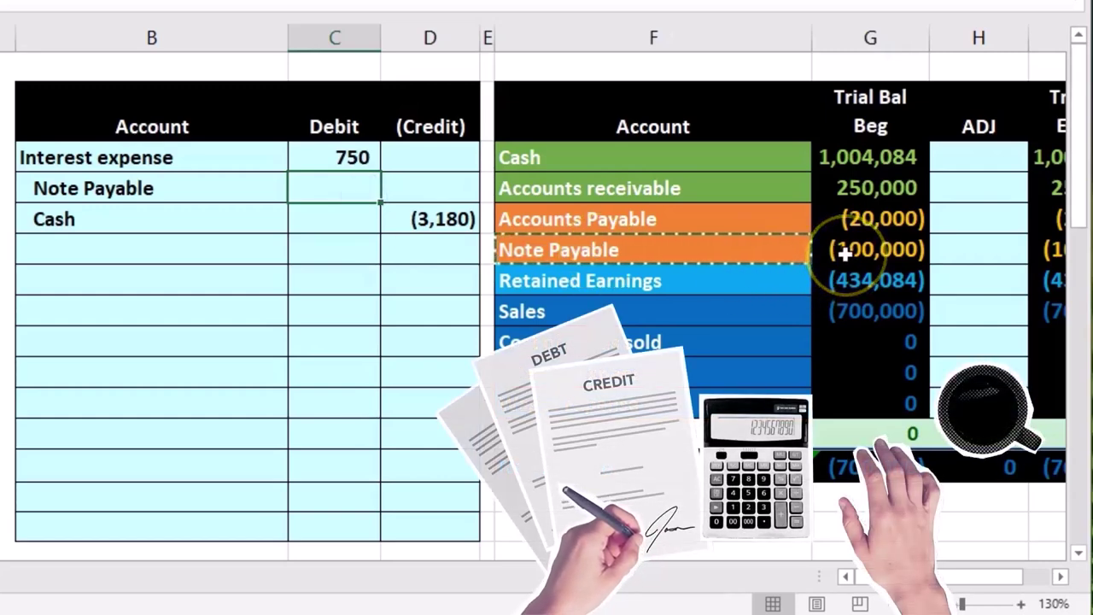
left_click(347, 203)
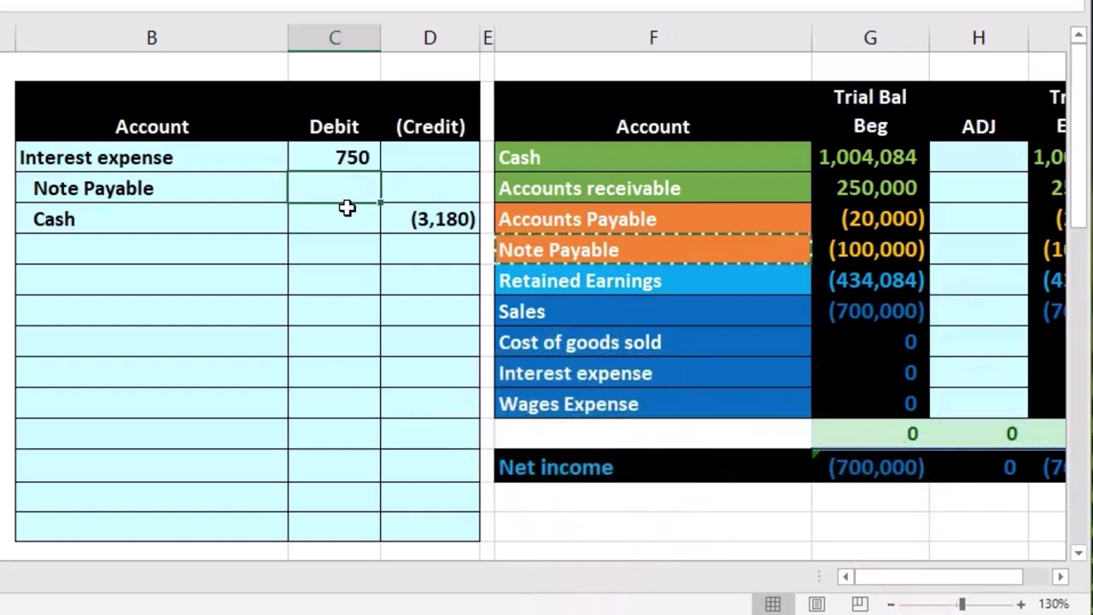
key("Right")
key("Right")
key("Right")
key("Right")
key("Right")
key("Right")
key("Right")
key("Right")
key("Right")
key("Down")
key("Down")
key("Down")
key("Down")
key("Down")
key("Down")
key("Down")
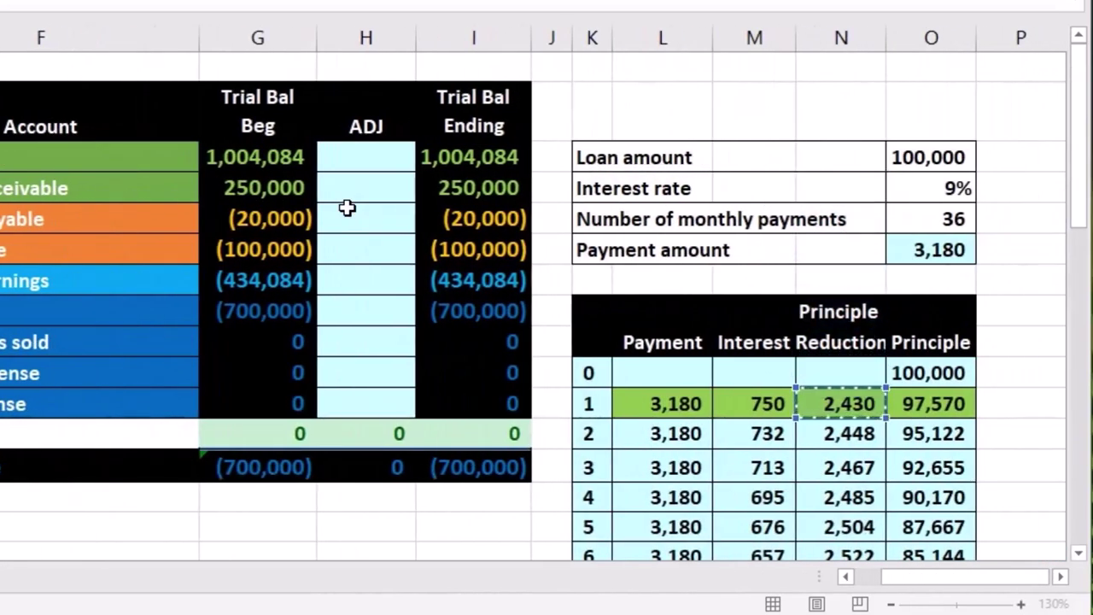
key("Return")
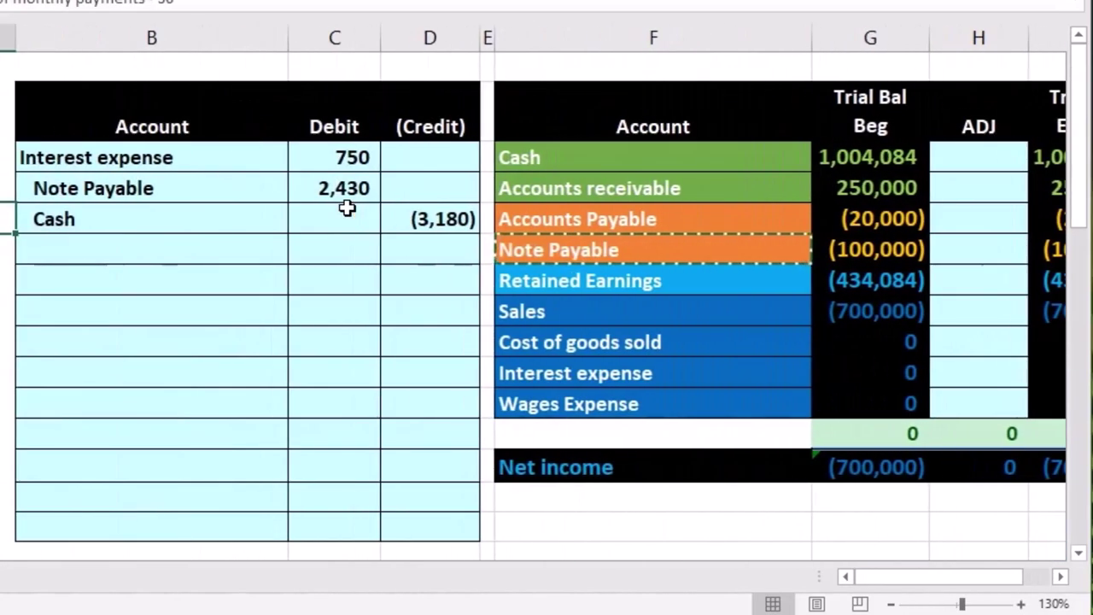
Review the journal entry and trace the precedents of the Interest expense and Note Payable debits in C3 and C4.
left_click(242, 188)
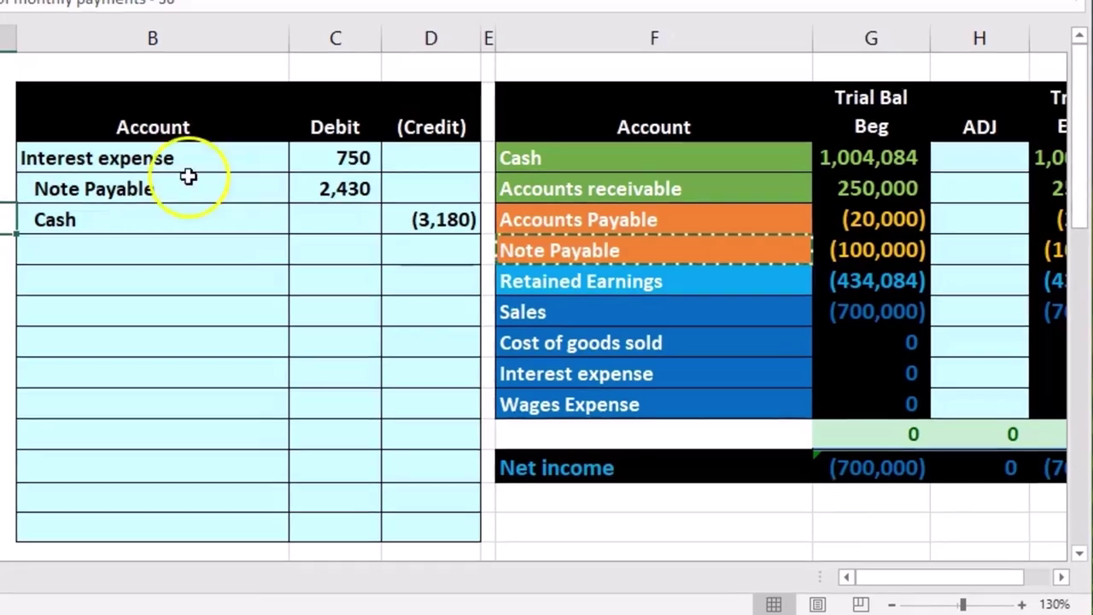
left_click_drag(193, 167, 406, 218)
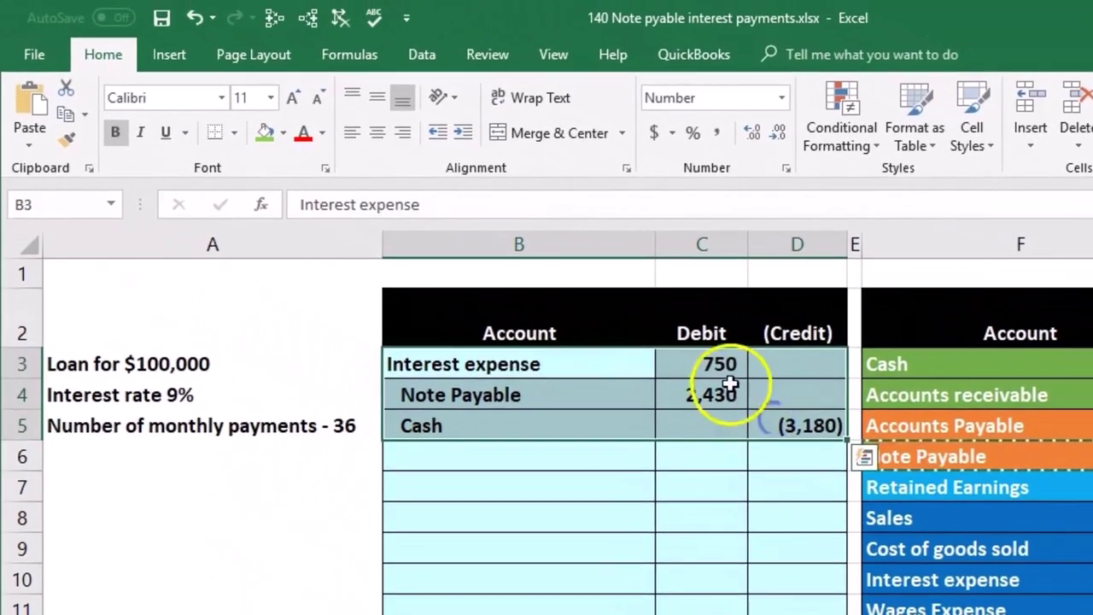
left_click(718, 365)
left_click(310, 24)
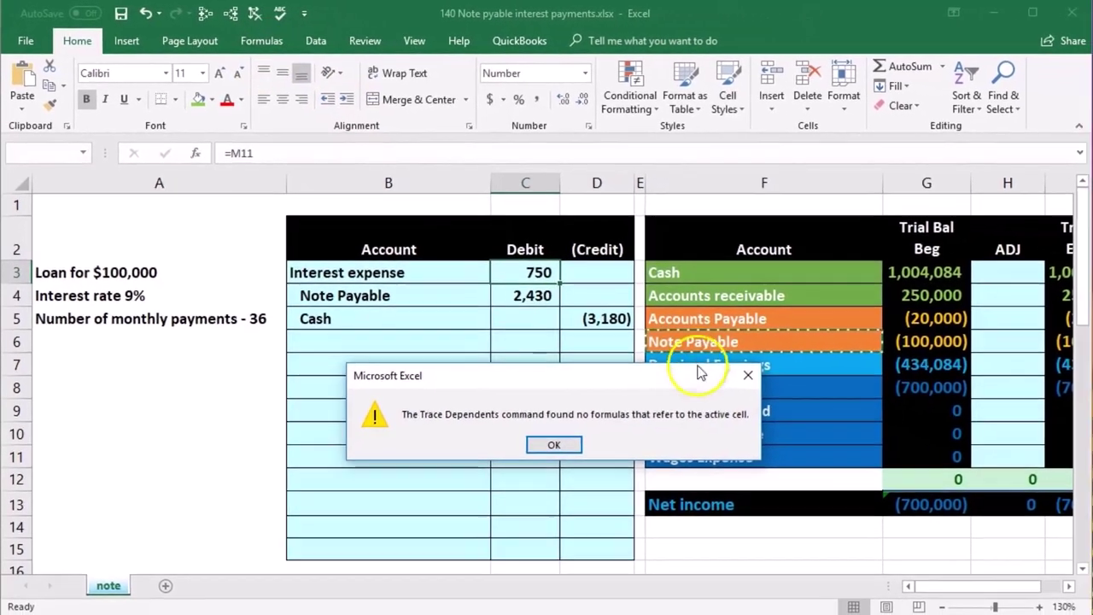
left_click(553, 445)
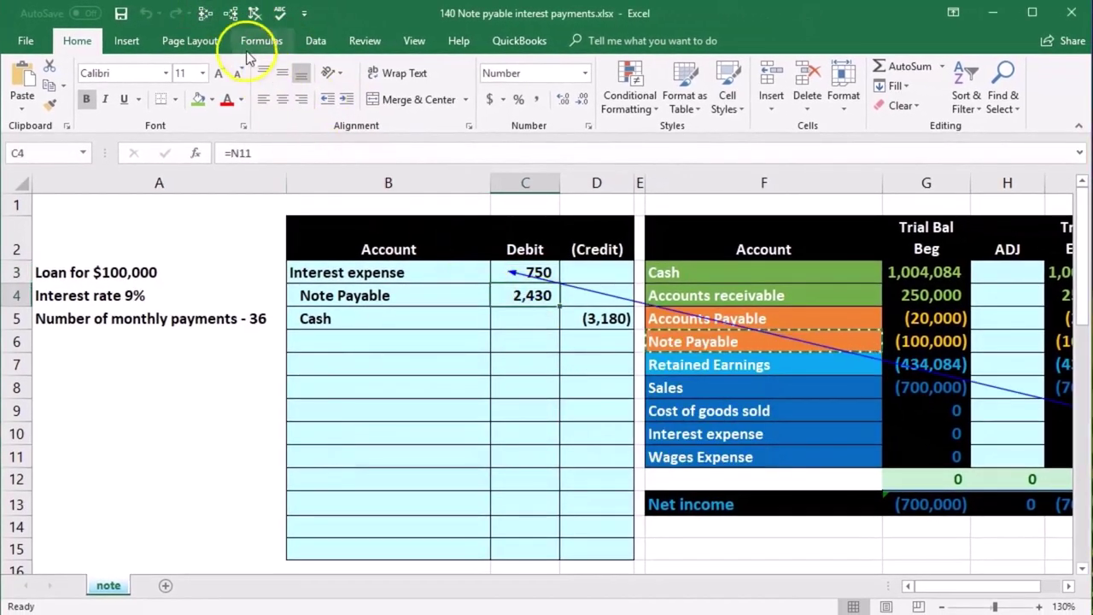
Examine payment 1's remaining principle and interest in the amortization table, and clear the trace arrows.
left_click_drag(957, 587, 976, 589)
left_click(1068, 438)
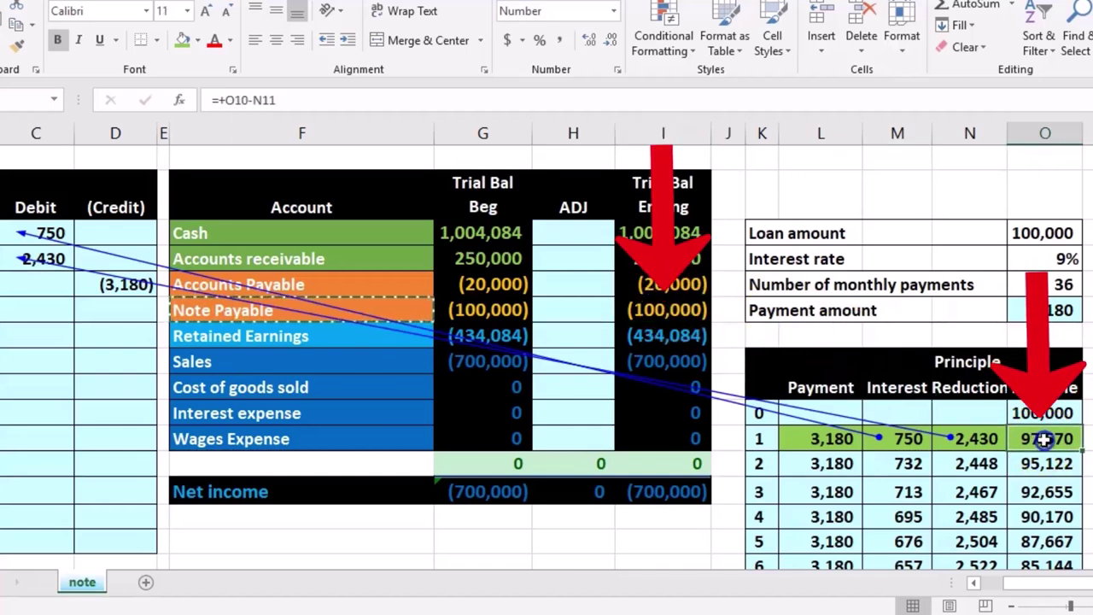
left_click(903, 441)
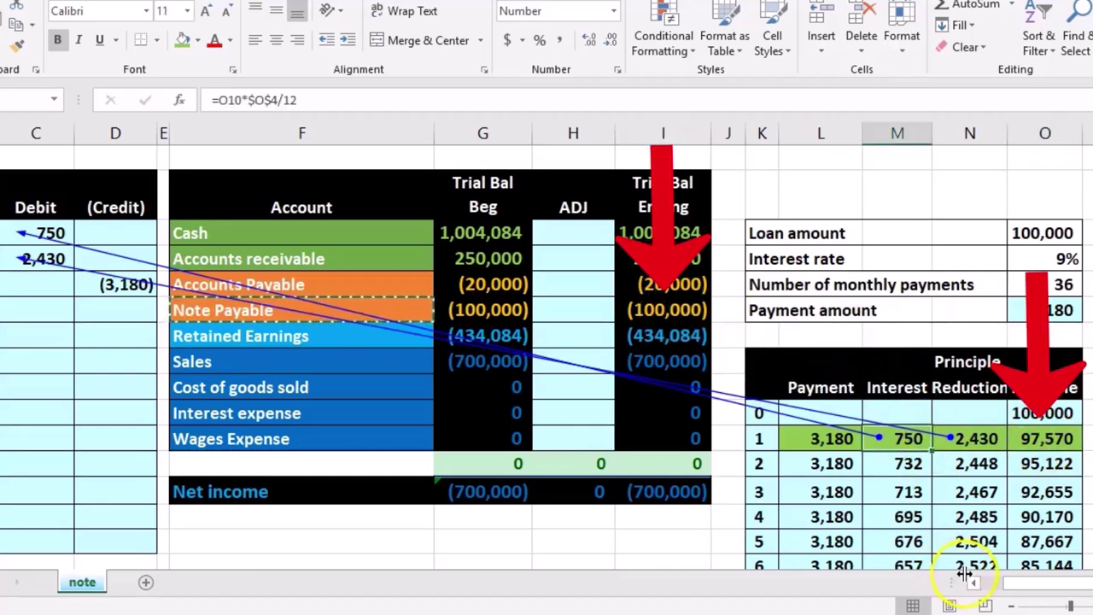
scroll(963, 574, "left", 2)
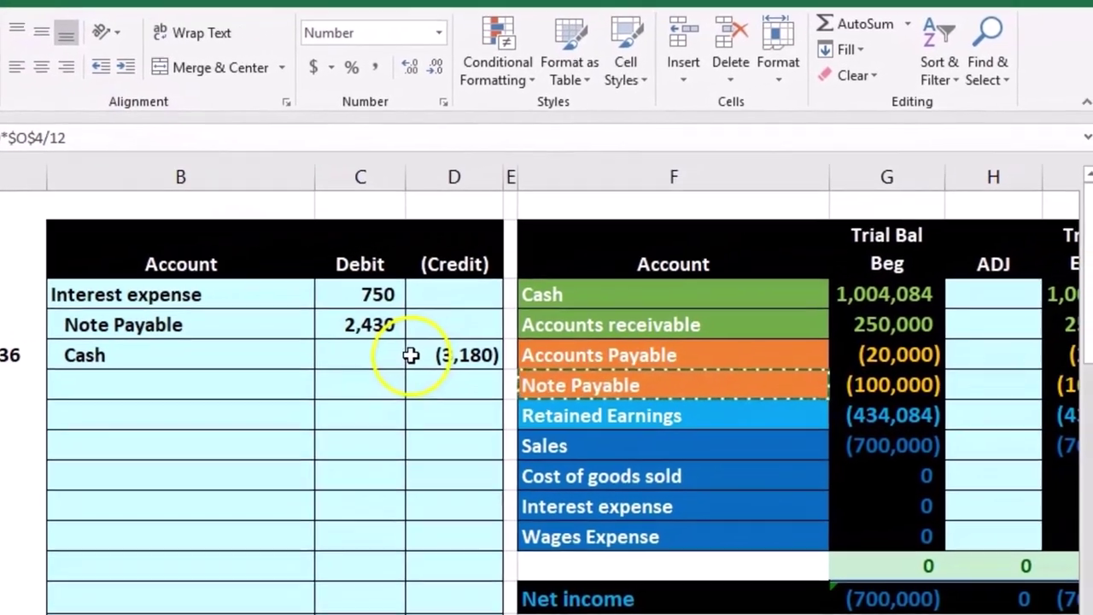
Post the Interest expense adjustment in H10 of the trial balance as a reference to the journal debit in C3.
left_click(589, 287)
key("Right")
key("Right")
key("Right")
key("Right")
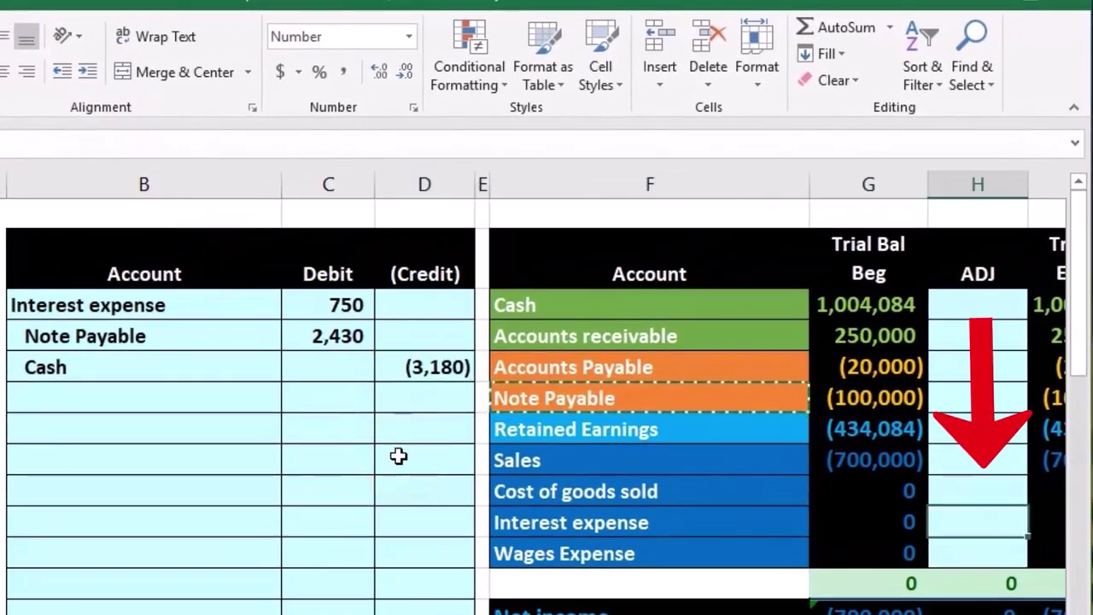
left_click_drag(260, 307, 327, 315)
left_click_drag(510, 513, 829, 527)
left_click(1006, 527)
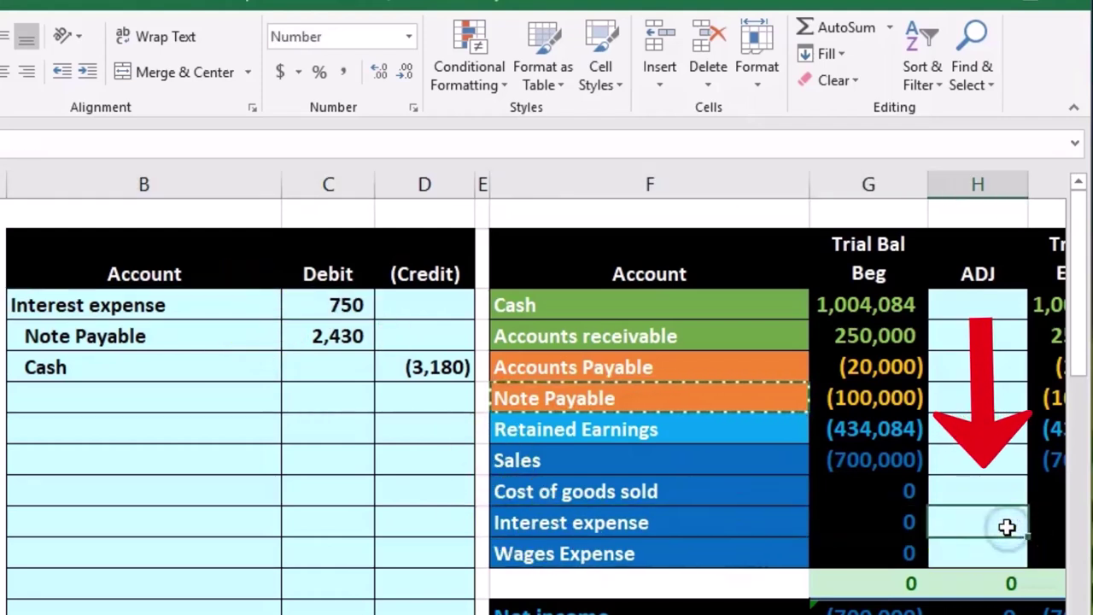
type("=")
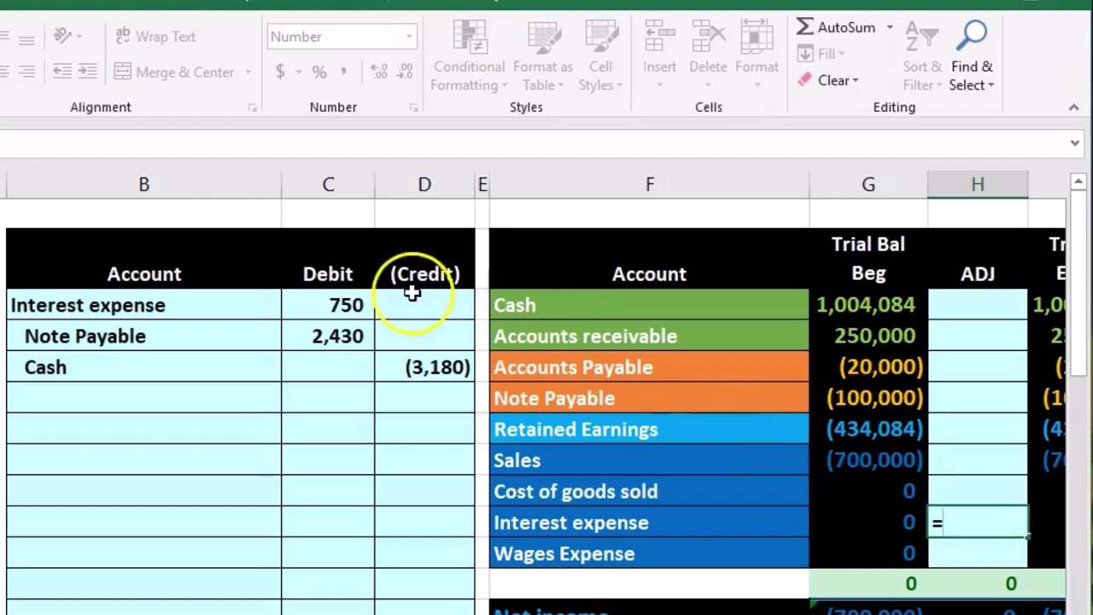
left_click(359, 305)
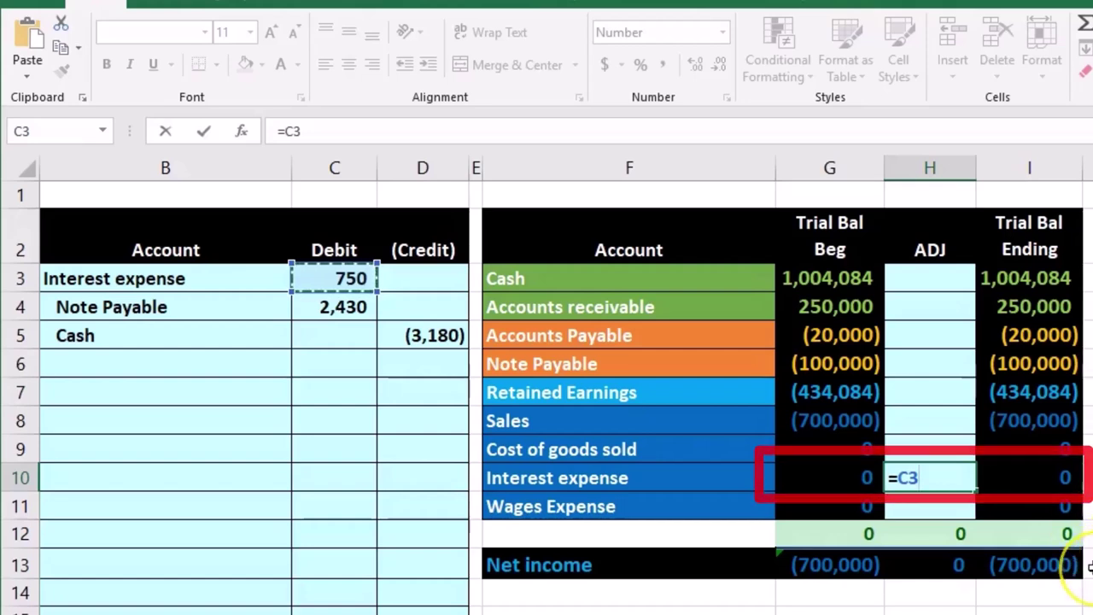
key("Return")
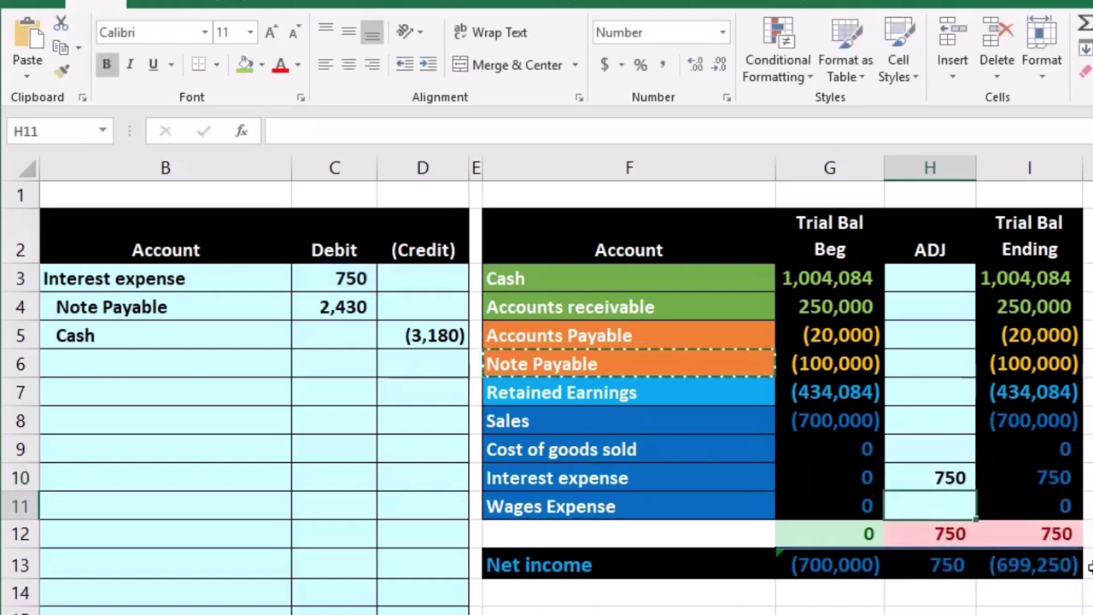
Post the Note Payable adjustment in H6 of the trial balance as a reference to the journal debit in C4.
left_click_drag(269, 310, 307, 311)
left_click_drag(590, 363, 880, 367)
left_click(908, 365)
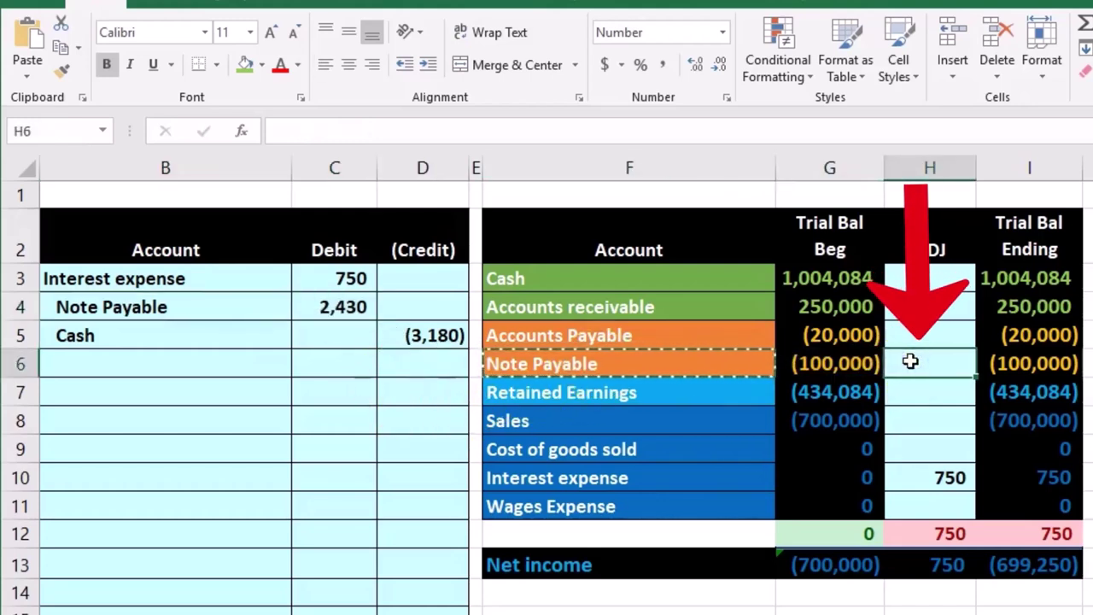
type("=")
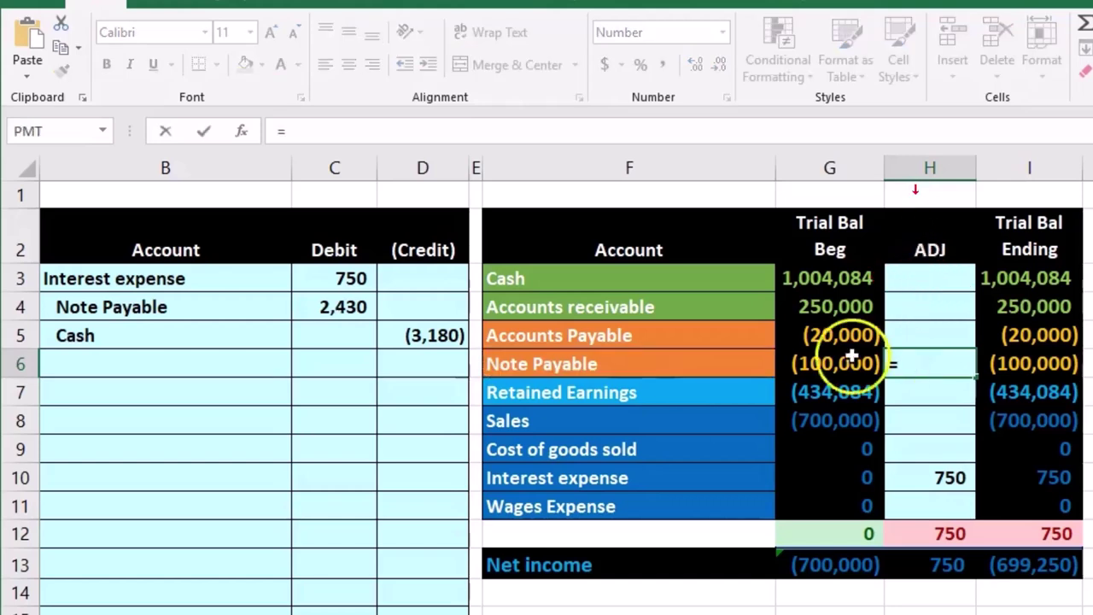
left_click(354, 309)
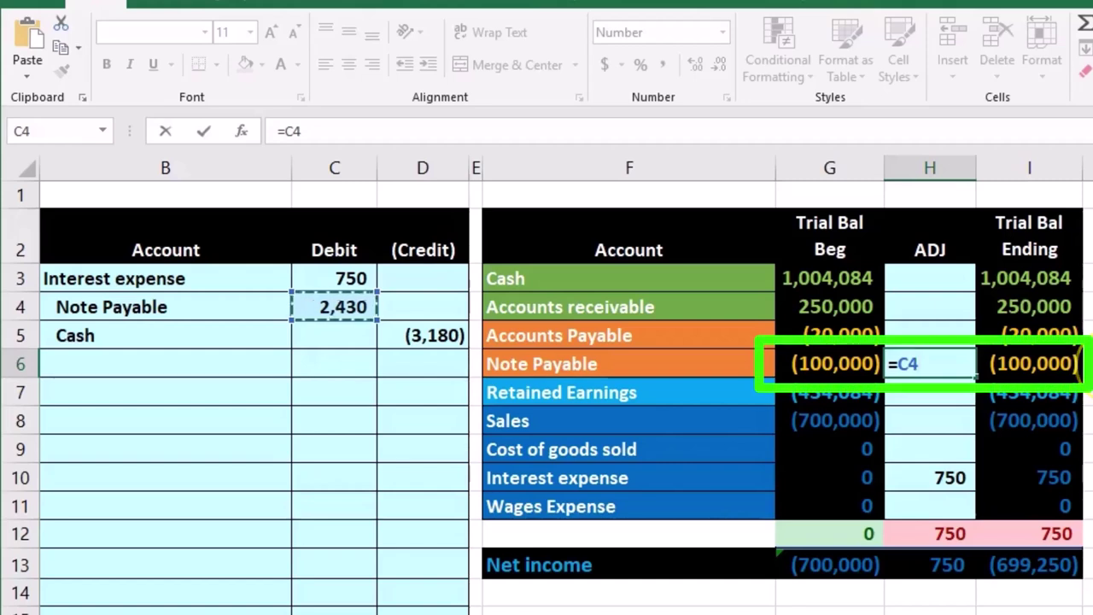
key("Return")
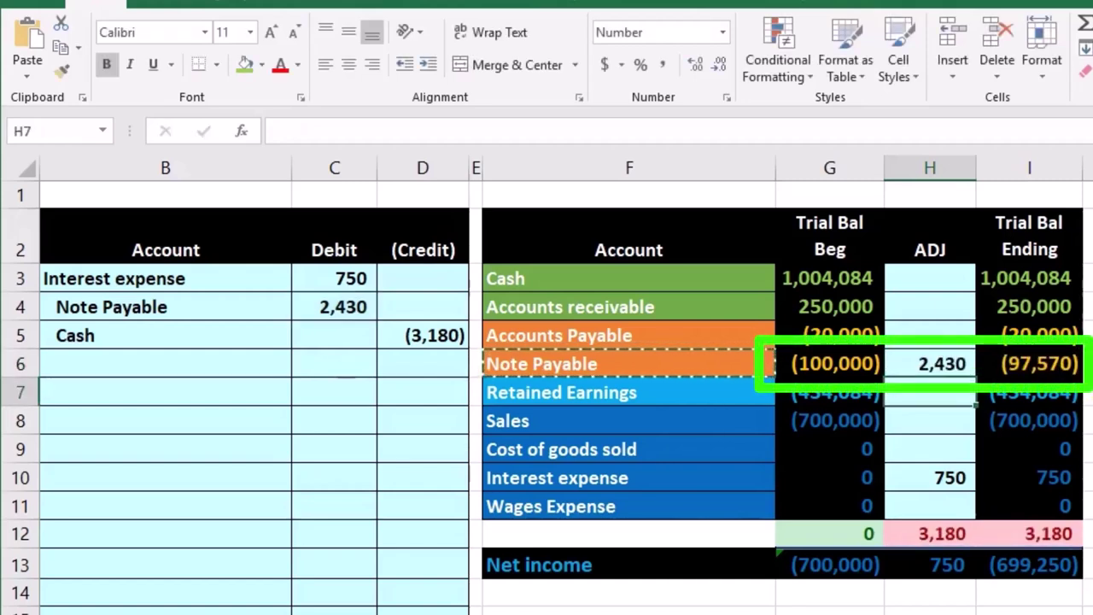
Post the Cash adjustment in H3 of the trial balance as a reference to the journal credit in D5.
left_click_drag(273, 335, 423, 336)
left_click_drag(726, 284, 855, 280)
left_click(906, 282)
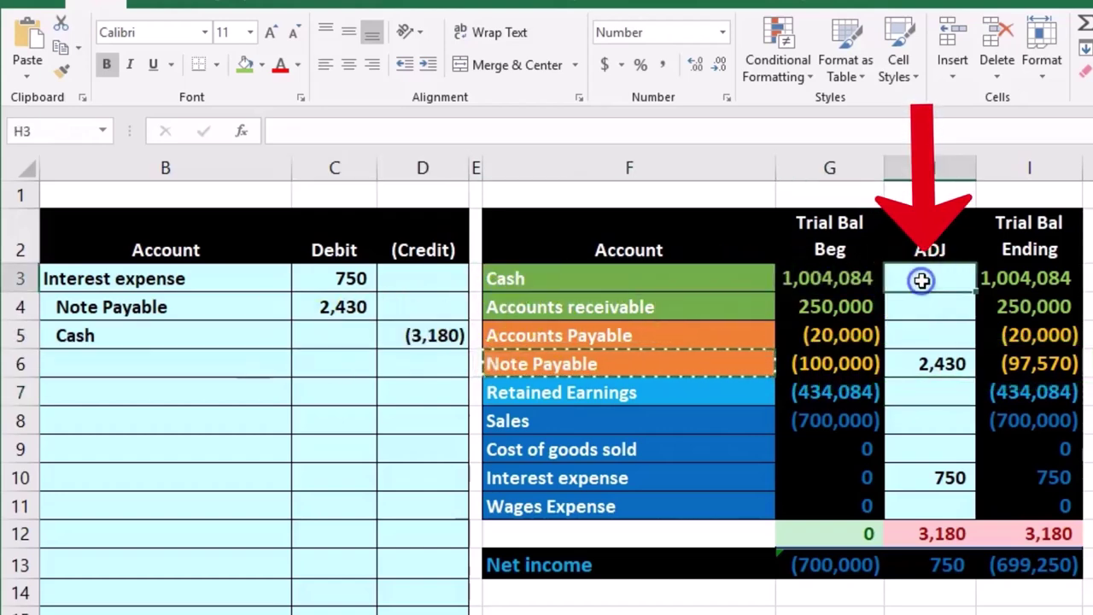
type("=")
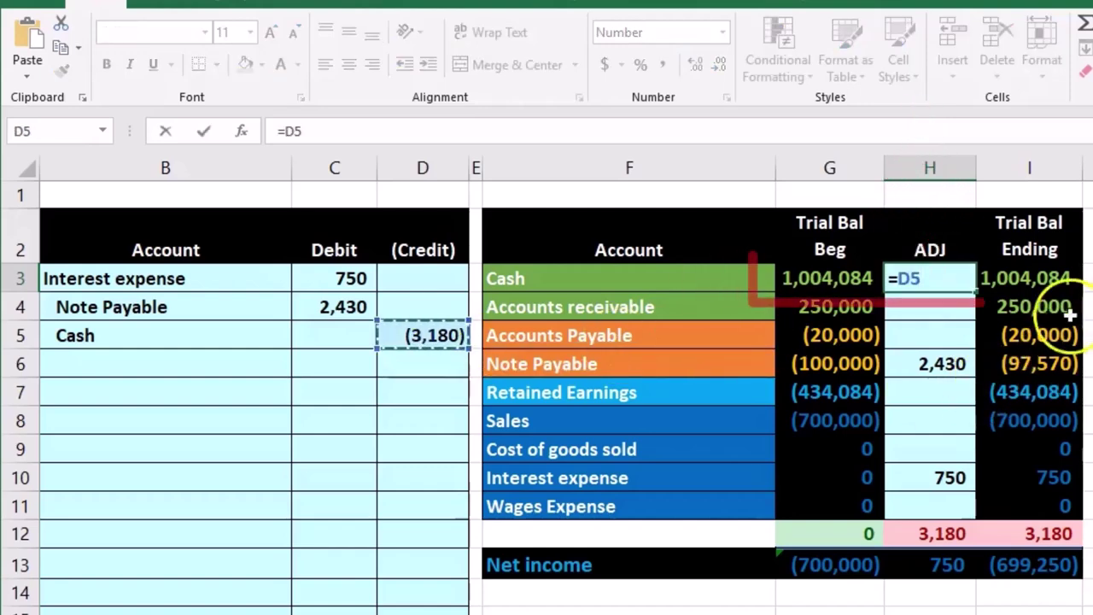
key("Return")
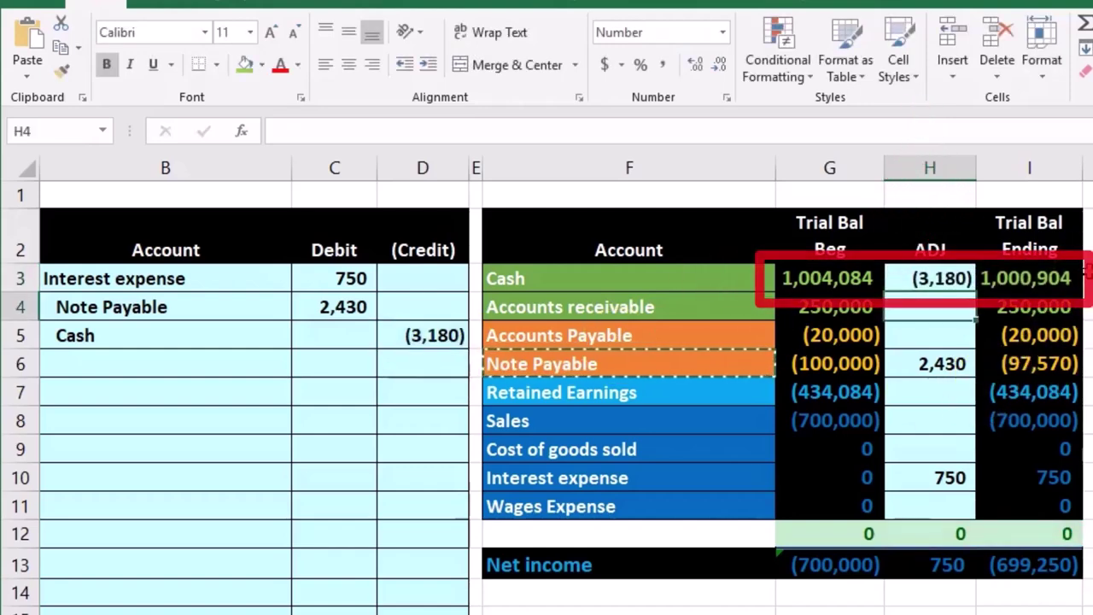
Review the adjusted trial balance and compare the ending Note Payable balance with payment 1's remaining principle in the amortization table.
left_click(1046, 534)
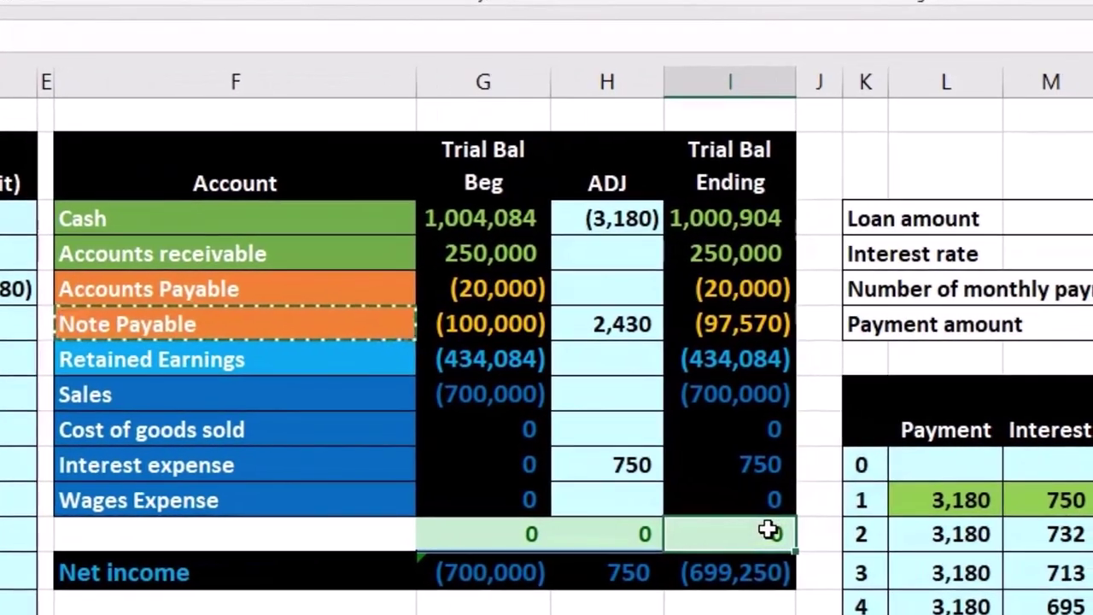
left_click(726, 219)
left_click(720, 323)
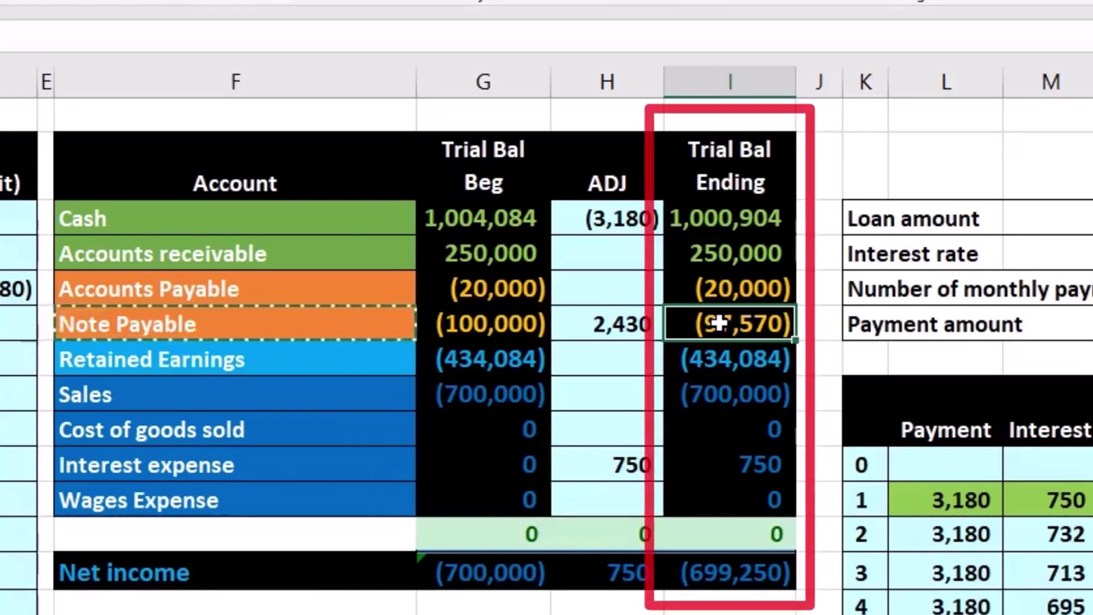
left_click(754, 462)
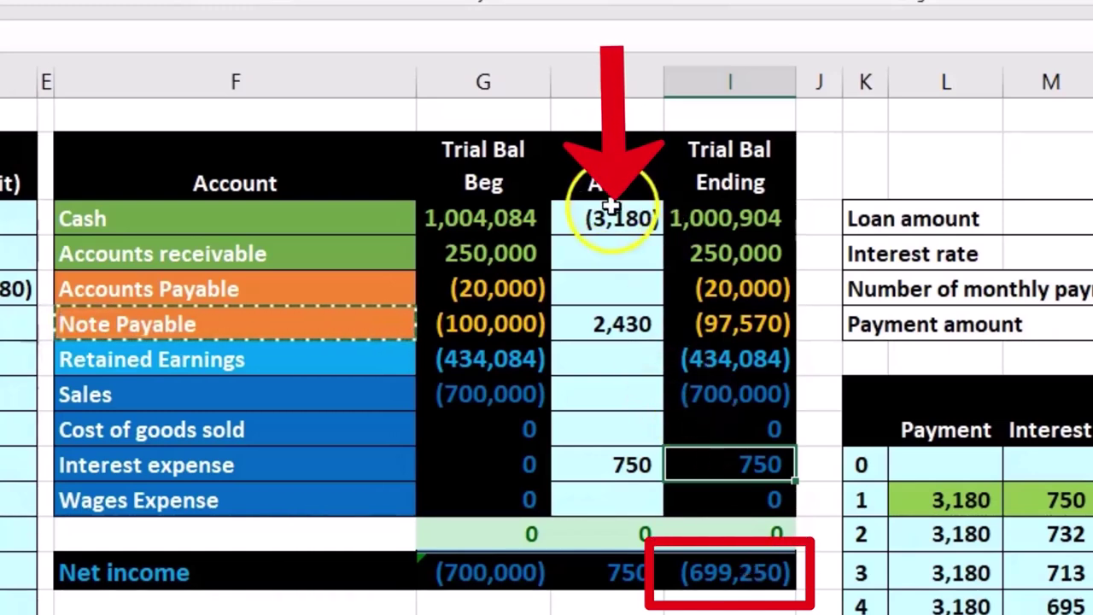
left_click(629, 475)
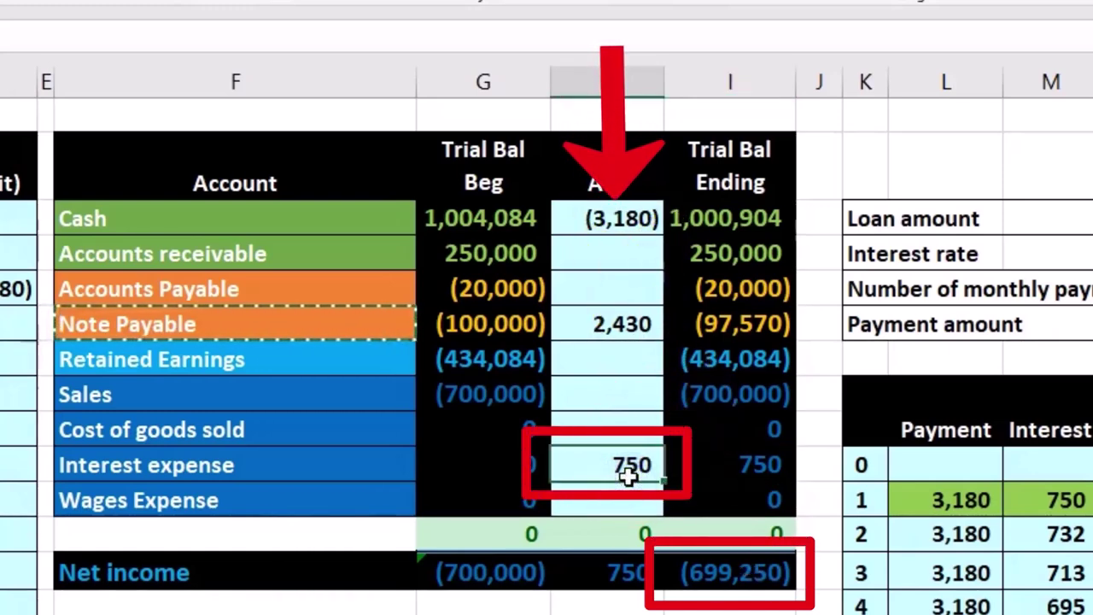
left_click(724, 316)
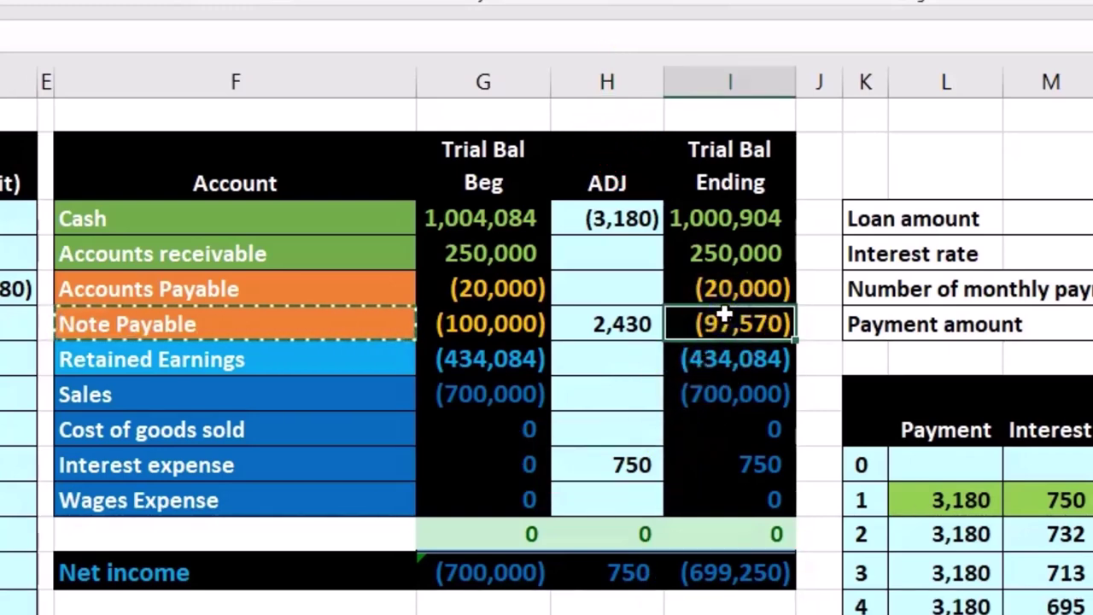
left_click(630, 462)
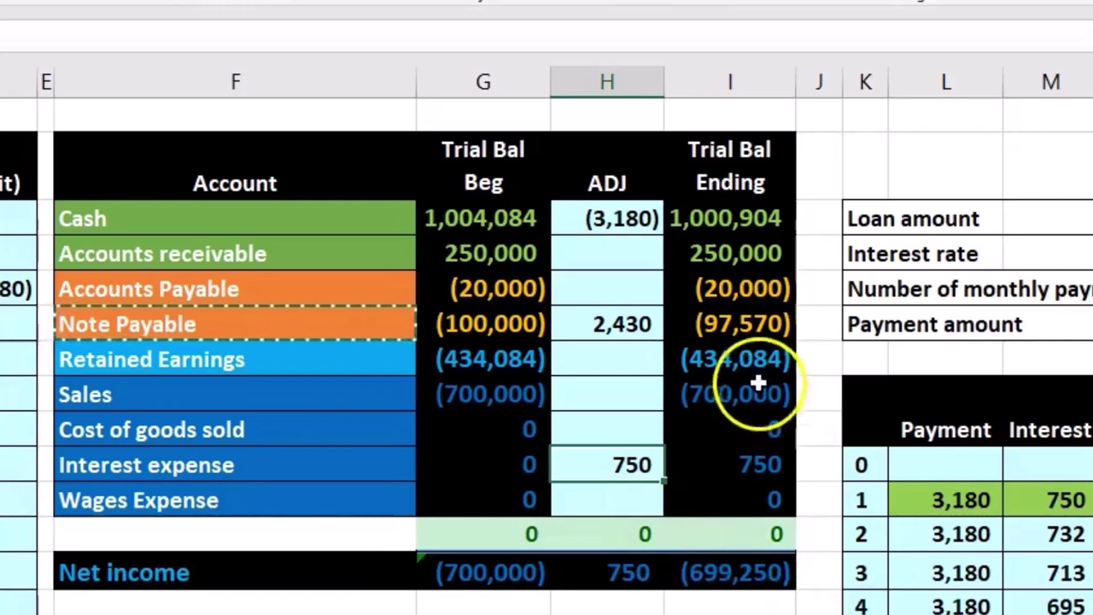
left_click(727, 323)
scroll(727, 323, "right", 2)
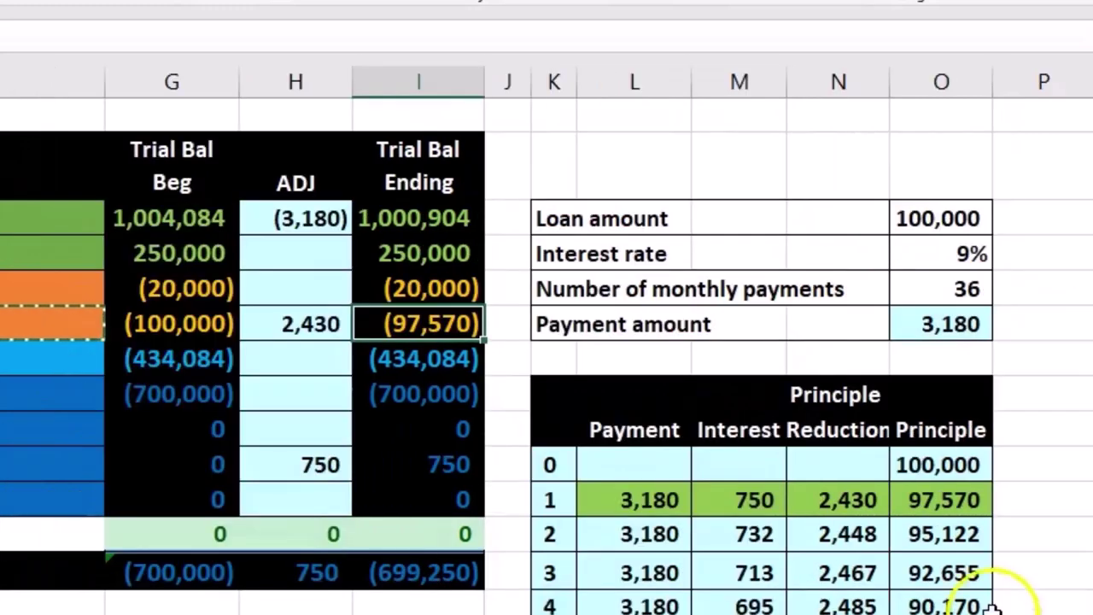
left_click(942, 501)
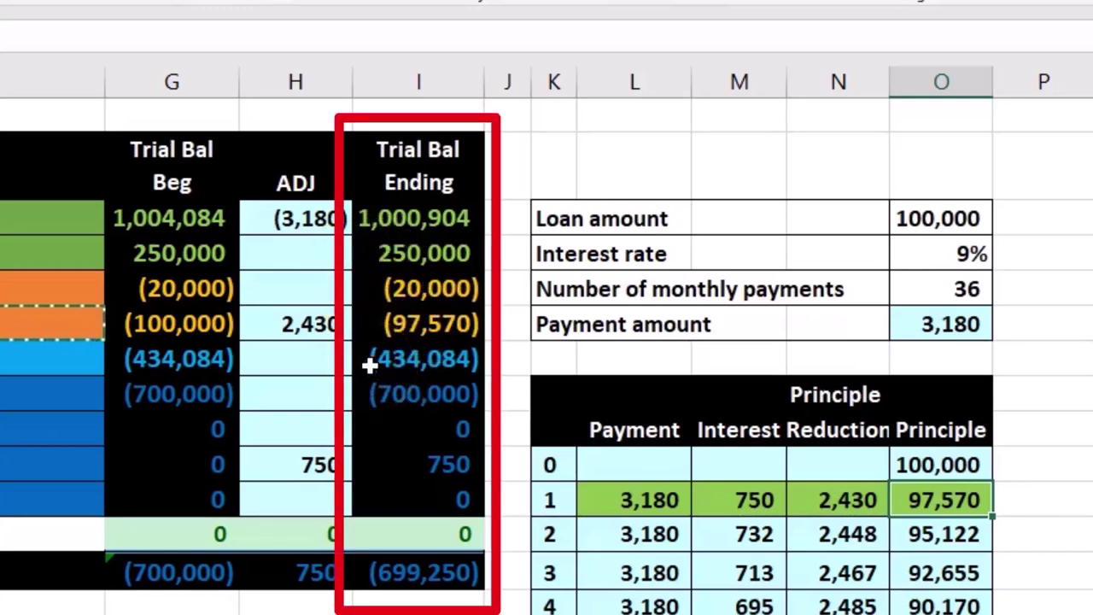
Change the green fill on payment 1's row of the amortization table (L11:O11) back to light blue.
left_click_drag(633, 499, 915, 493)
right_click(921, 504)
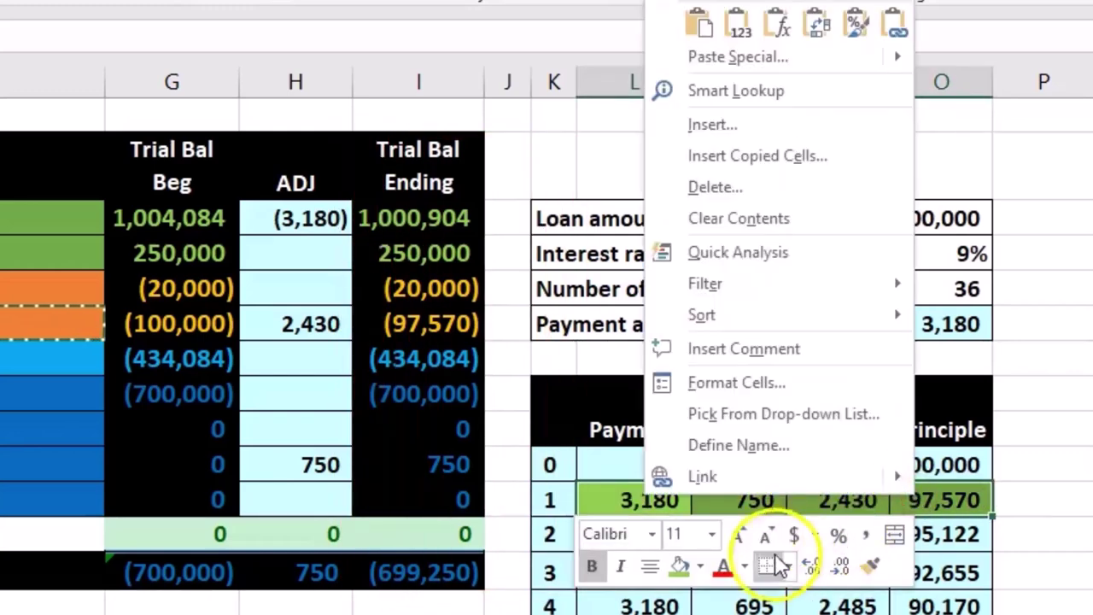
left_click(700, 566)
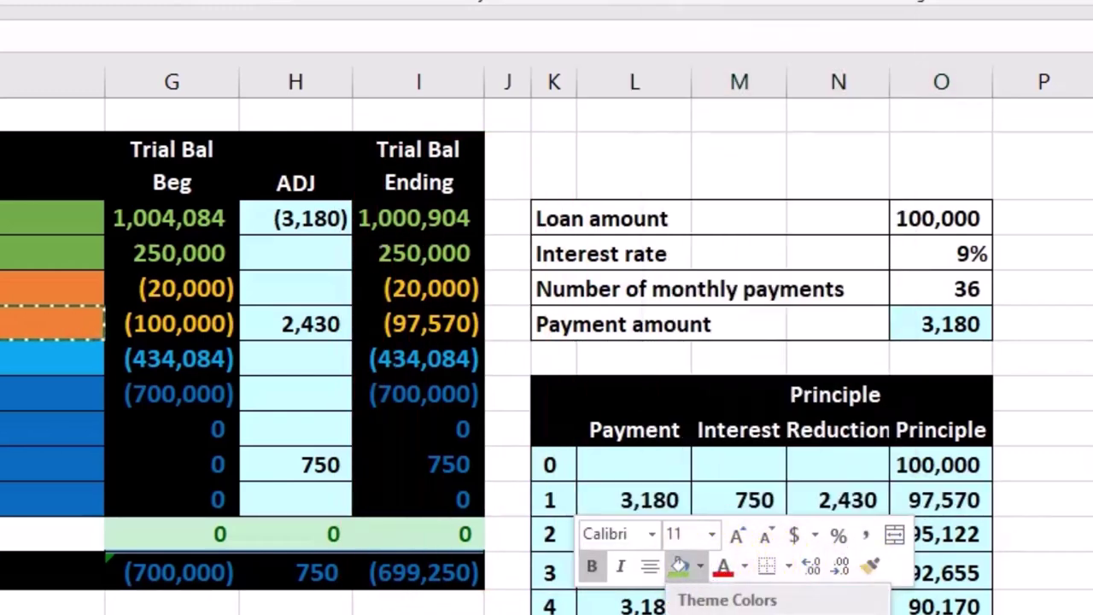
key("Escape")
Highlight payment 2's row of the amortization table (K12:O12) with a green fill.
left_click_drag(581, 536, 935, 534)
right_click(934, 534)
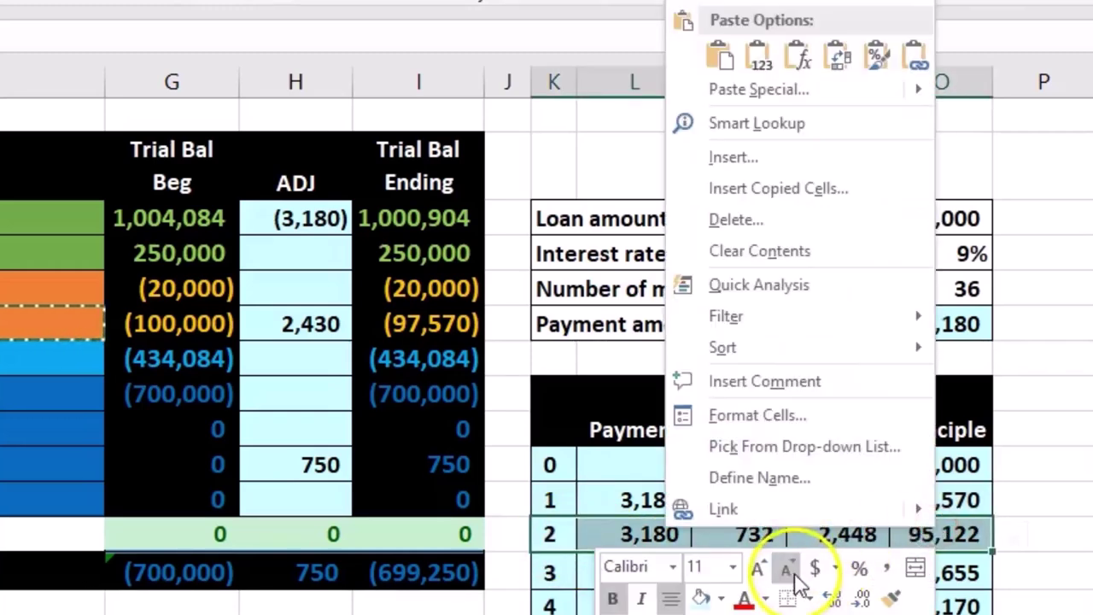
left_click(726, 598)
left_click(709, 612)
left_click(554, 612)
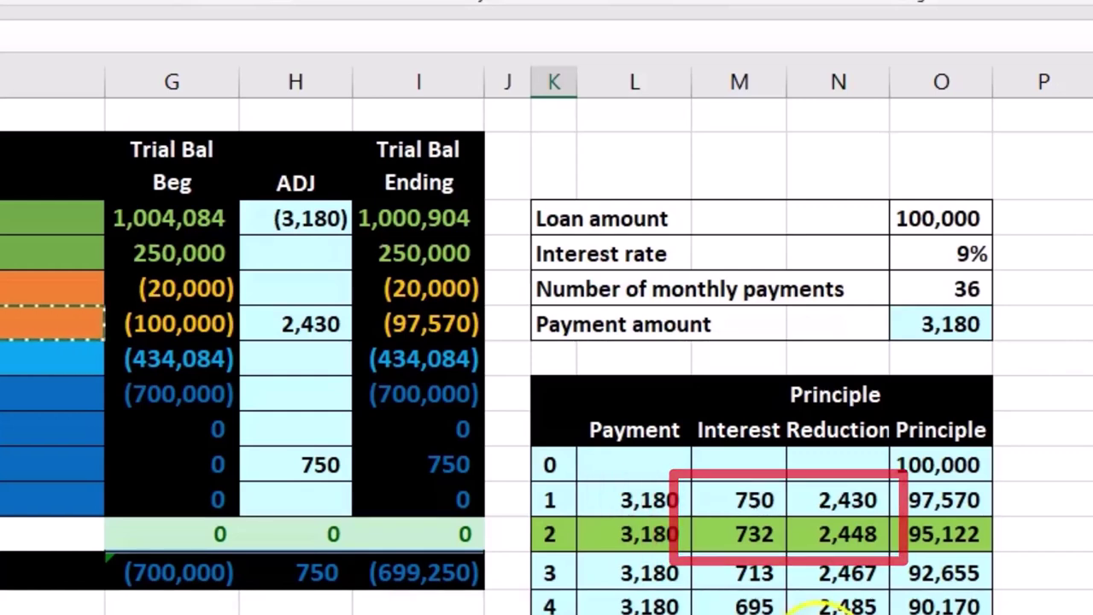
Compare the interest and principle reduction of payments 1 and 2, and check payment 2's payment amount.
left_click(748, 504)
left_click(817, 499)
left_click(762, 532)
left_click(818, 536)
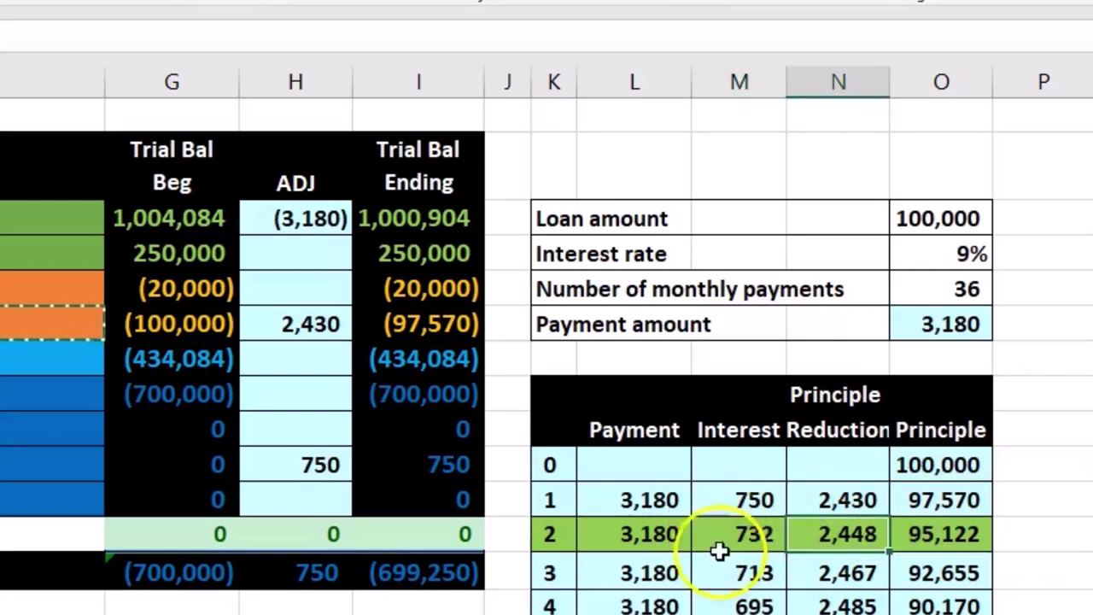
left_click(649, 536)
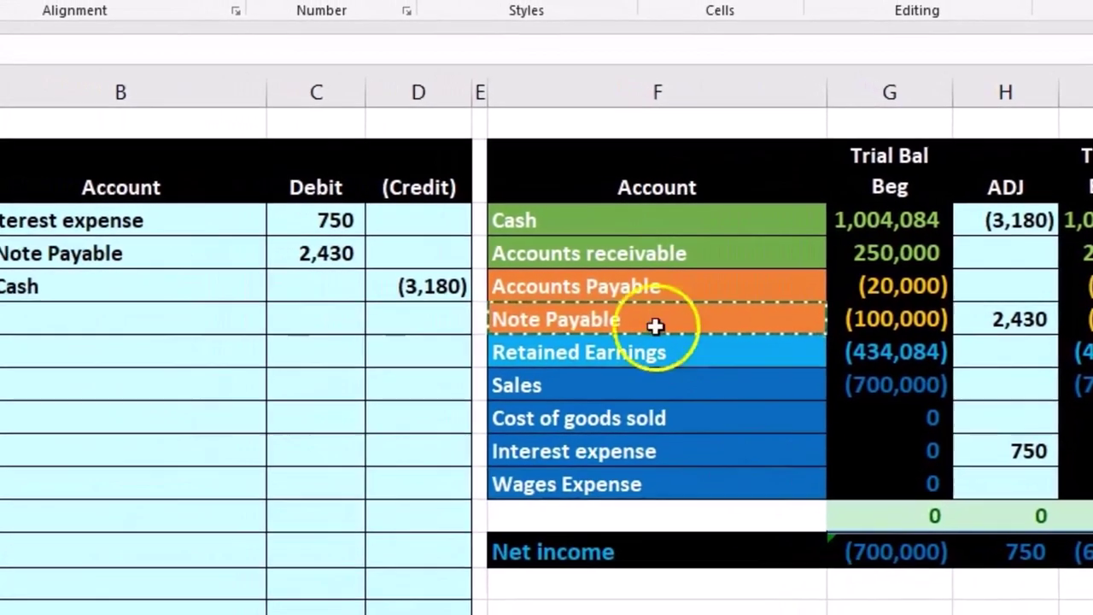
Copy the Cash account name from the trial balance and paste it as values into B9 of the journal.
right_click(581, 223)
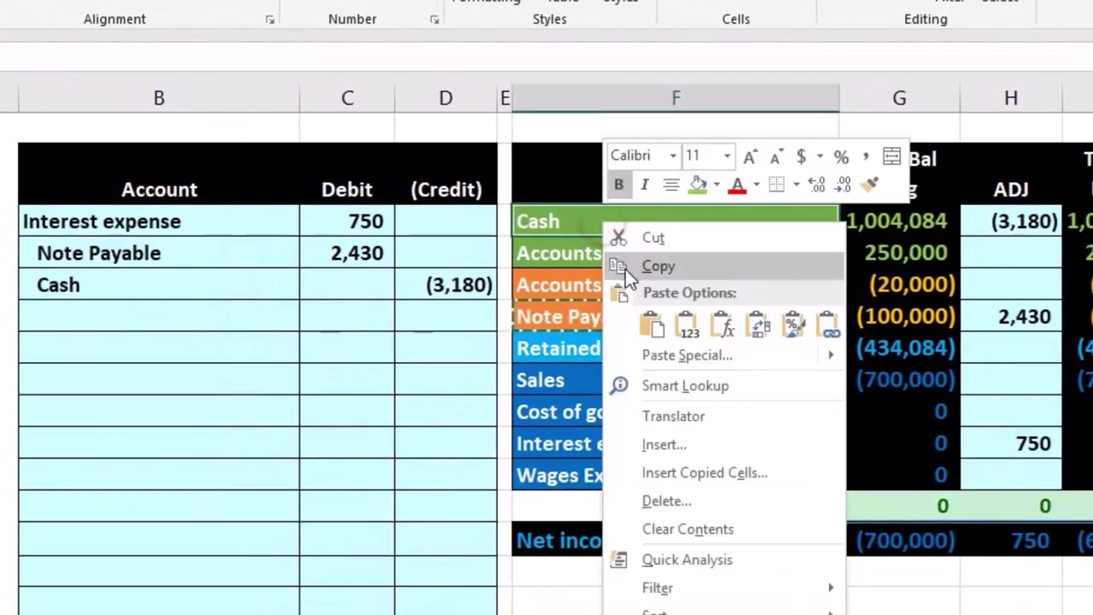
left_click(626, 269)
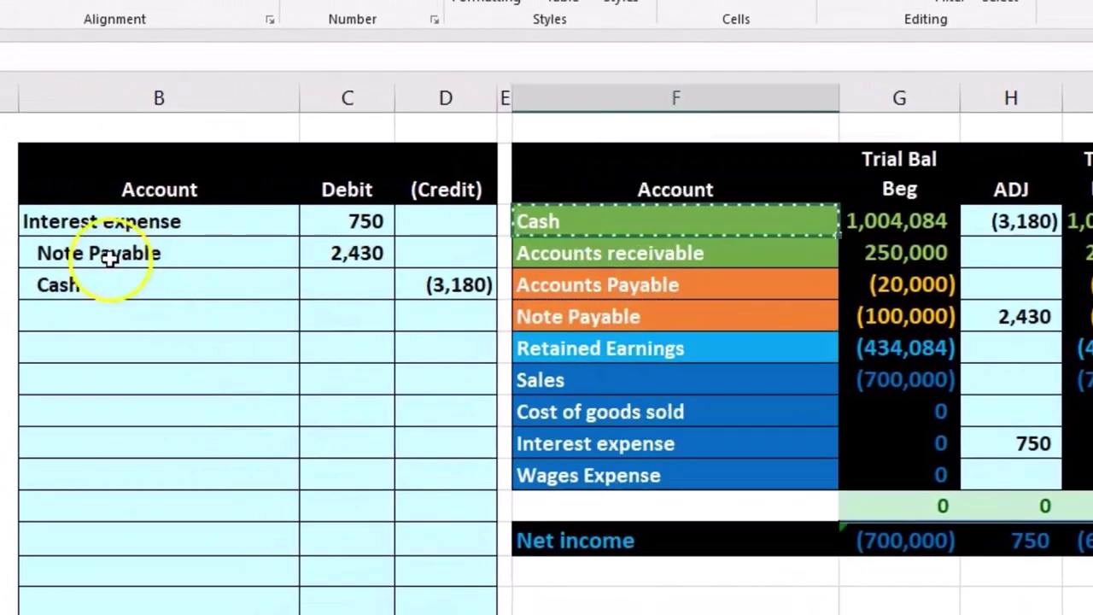
left_click(93, 340)
left_click(116, 410)
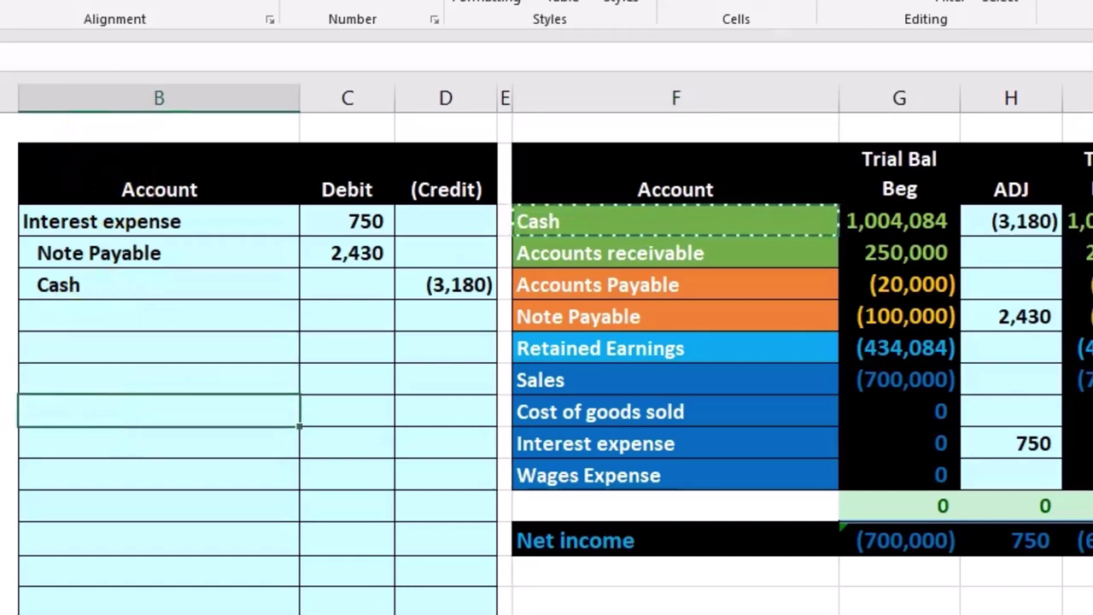
right_click(92, 413)
left_click(179, 518)
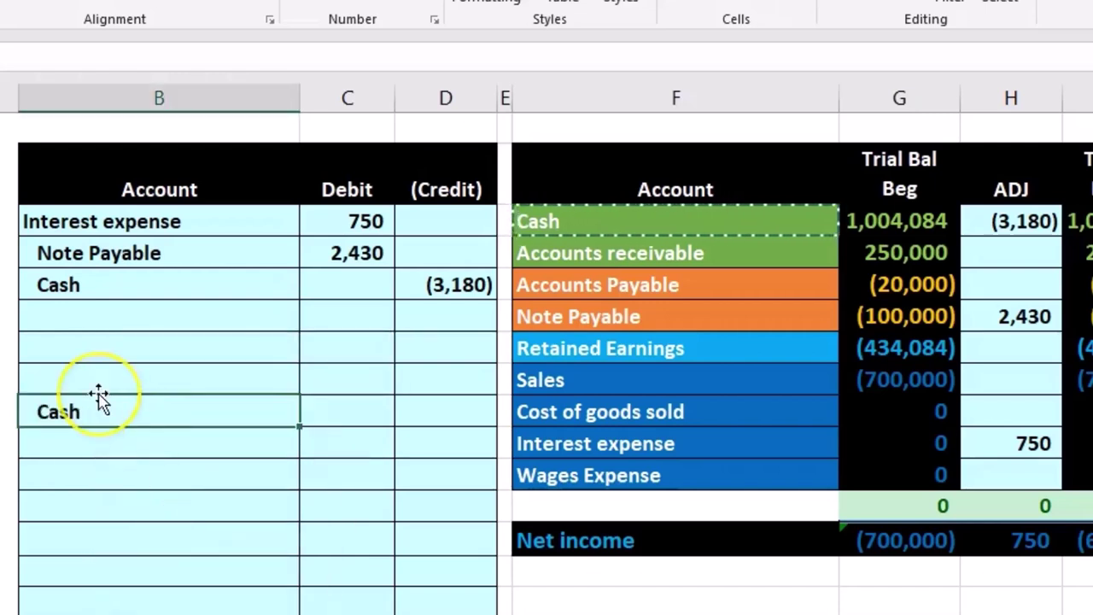
Enter the Cash credit in D9 as a negative reference to payment 2's payment amount in the amortization table (L12).
left_click(456, 413)
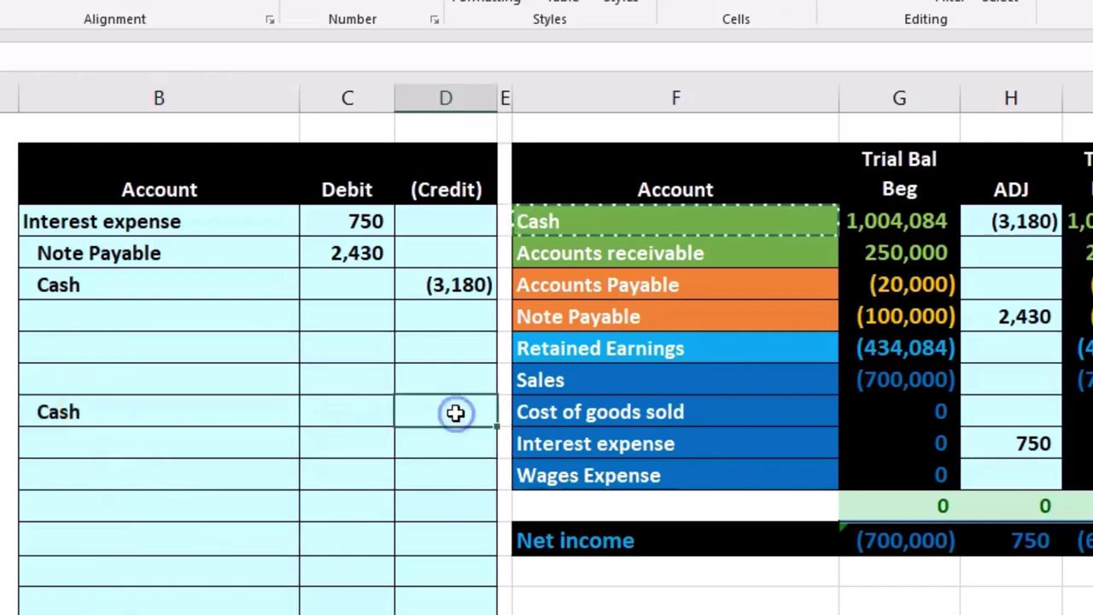
key("Right")
key("Right")
key("Right")
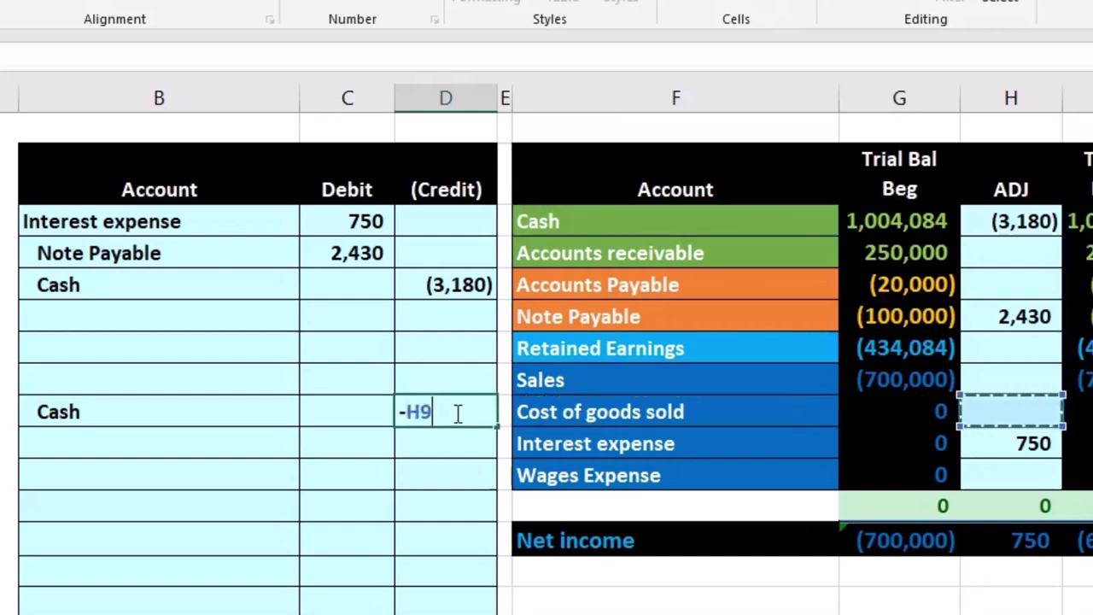
key("Right")
key("Right")
key("Down")
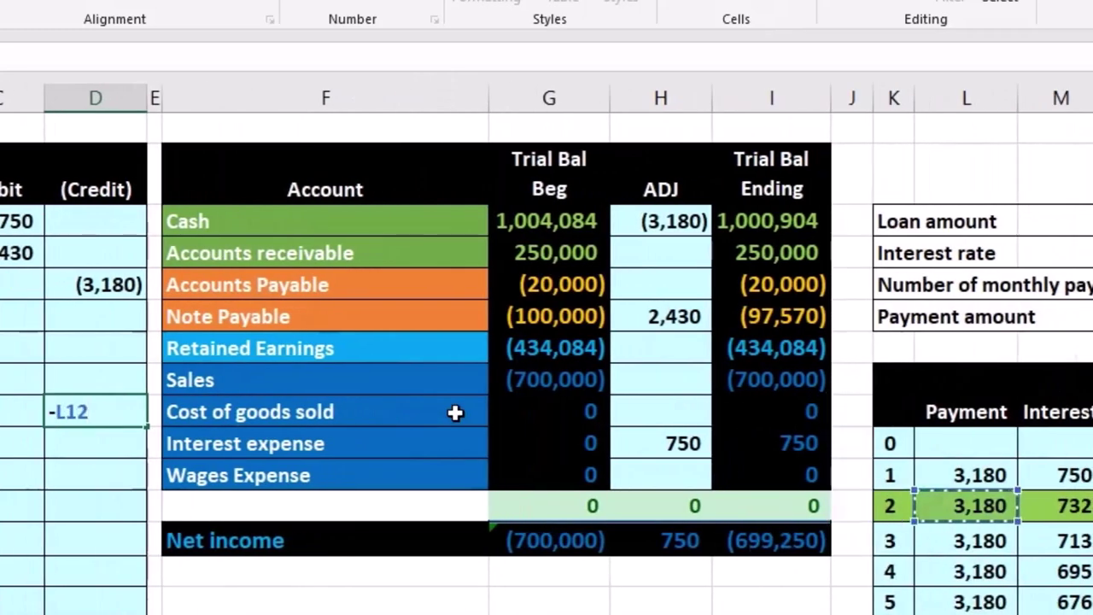
key("Return")
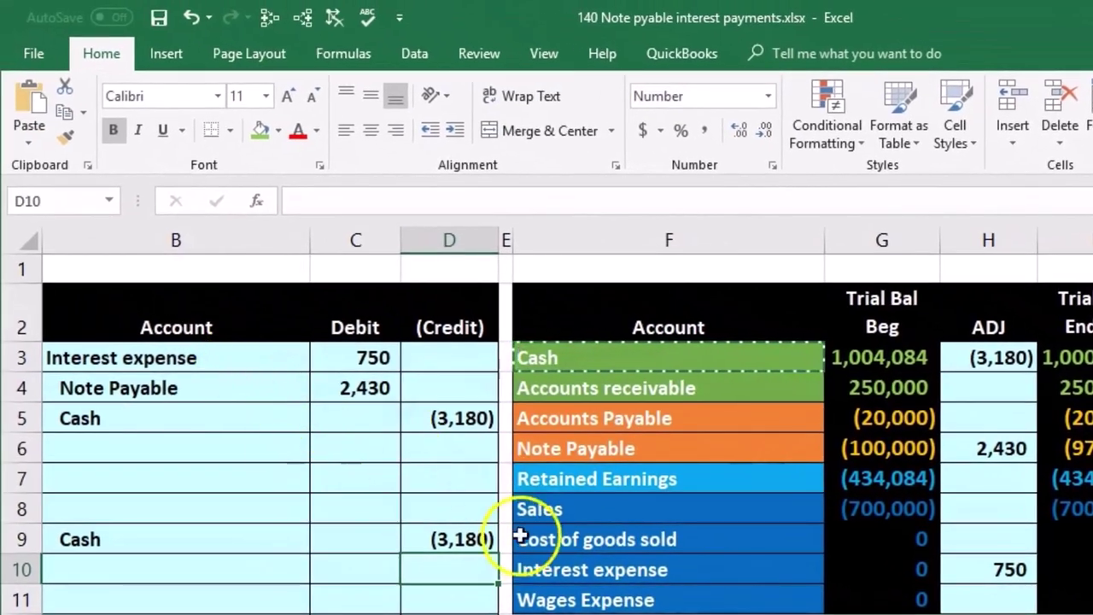
Copy the Interest expense account name from the trial balance and paste it as values into B7 of the journal.
left_click(663, 559)
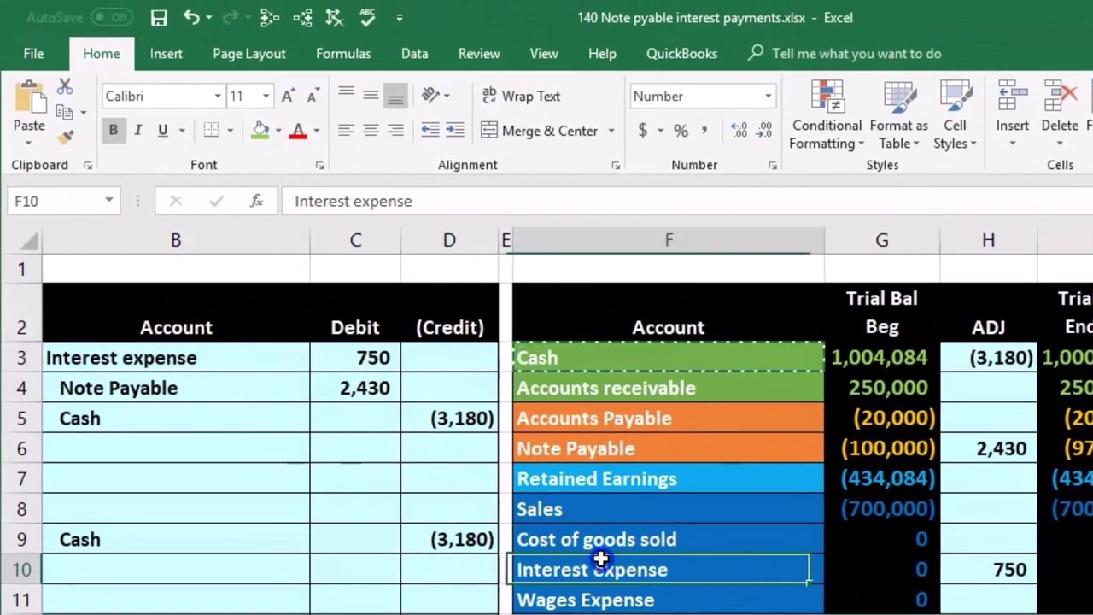
right_click(603, 566)
left_click(645, 69)
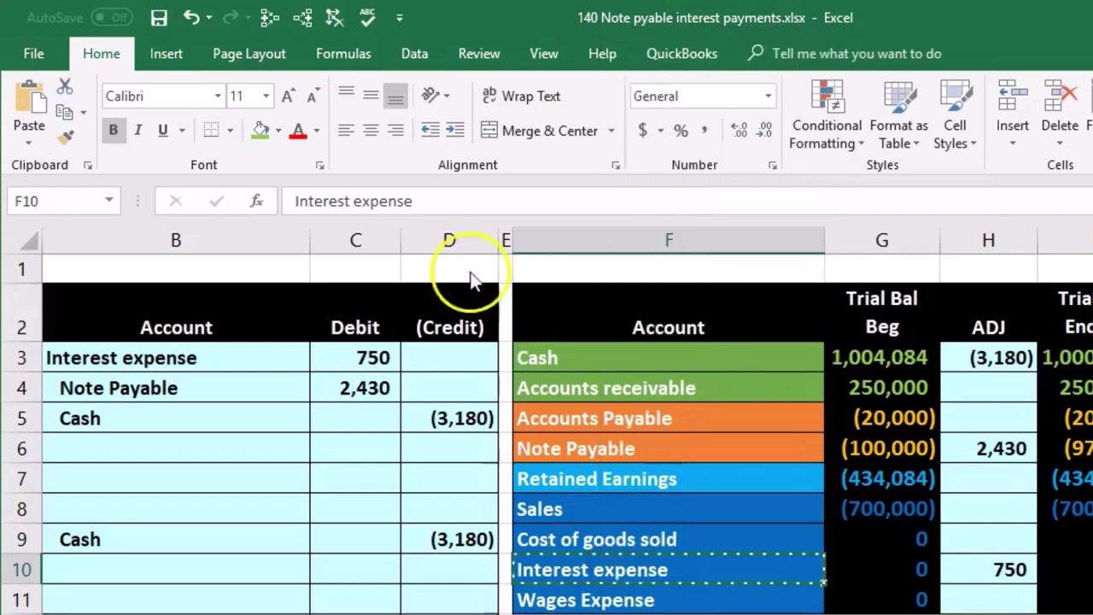
left_click(163, 476)
right_click(164, 479)
left_click(239, 571)
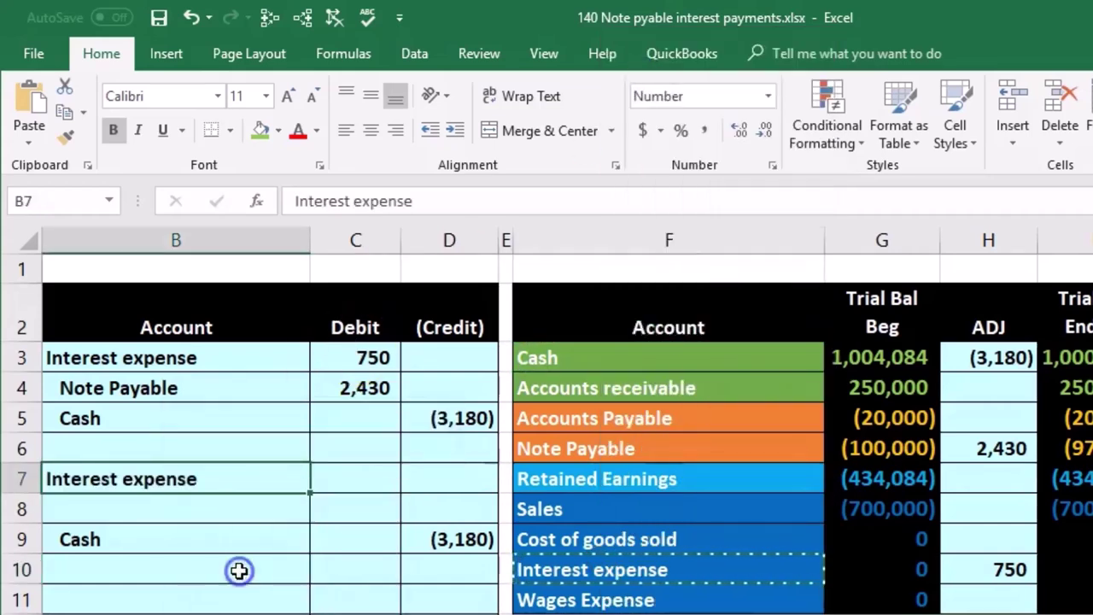
Enter the Interest expense debit in C7 as a reference to payment 2's interest in the amortization table (M12).
left_click(357, 477)
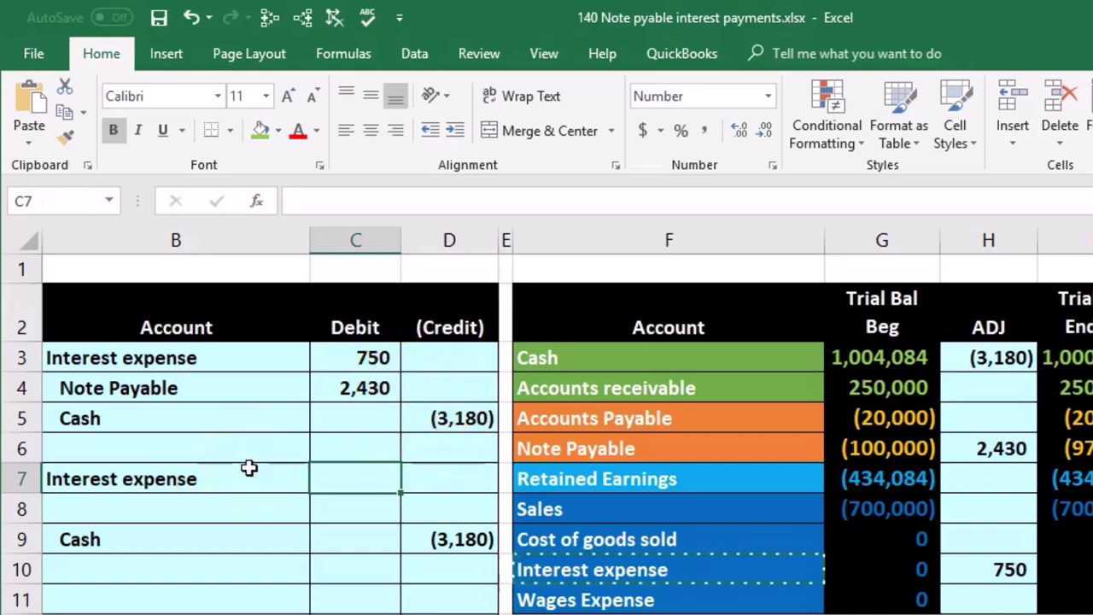
type("=")
key("Right")
key("Right")
key("Right")
key("Right")
key("Right")
key("Right")
key("Right")
key("Right")
key("Right")
key("Right")
key("Down")
key("Down")
key("Down")
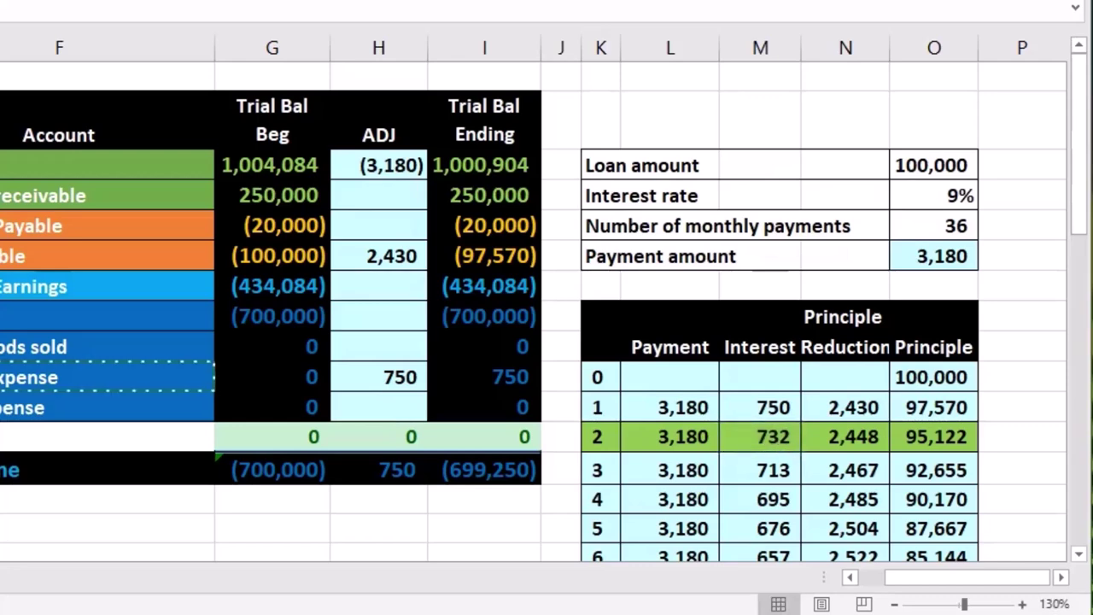
key("Return")
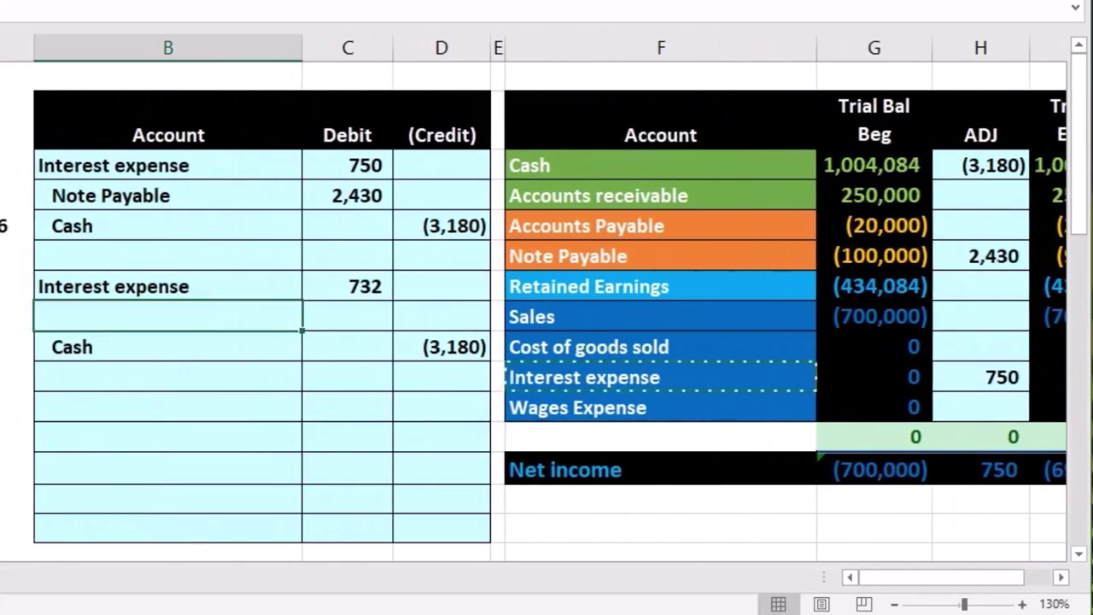
Copy the Note Payable account name from the trial balance and paste it as values into B8 of the journal.
key("Right")
key("Right")
key("Right")
key("Right")
key("Right")
key("Right")
key("Right")
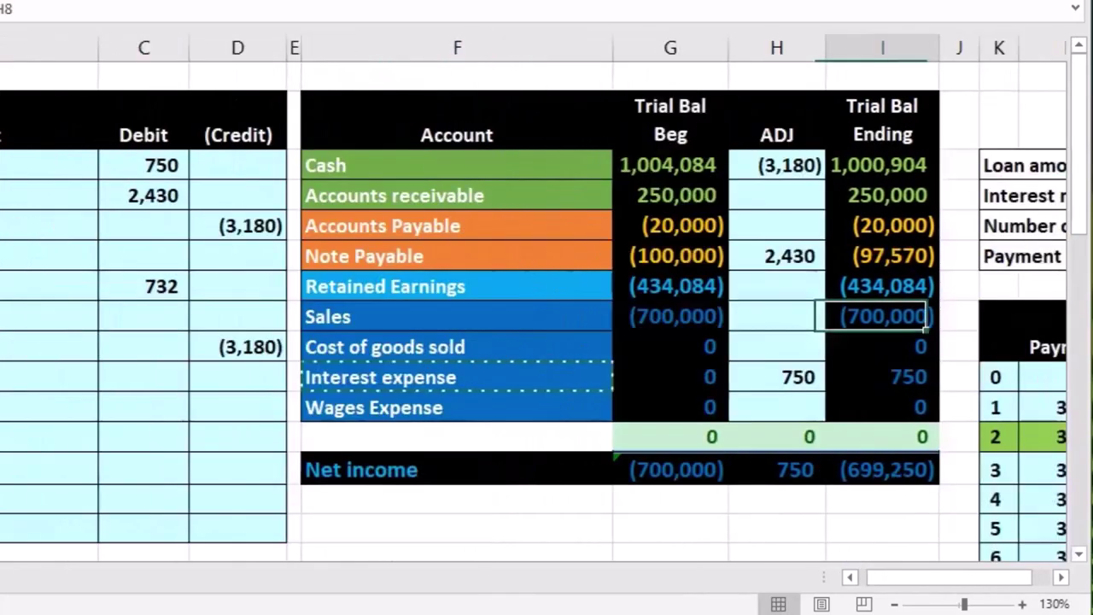
scroll(547, 299, "right", 1)
left_click(273, 260)
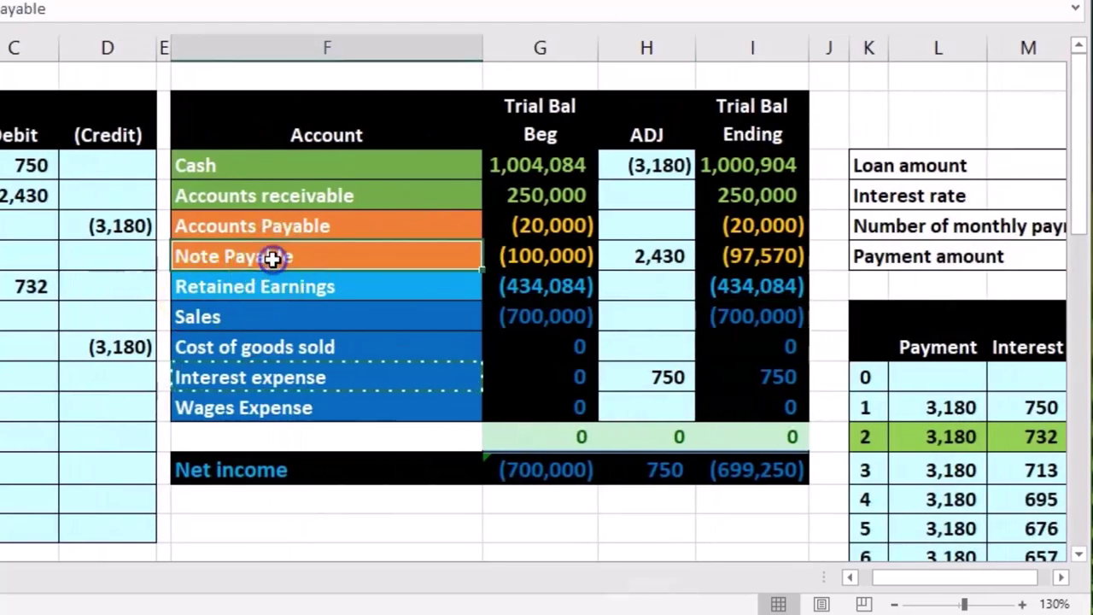
right_click(273, 259)
left_click(328, 295)
scroll(327, 295, "left", 2)
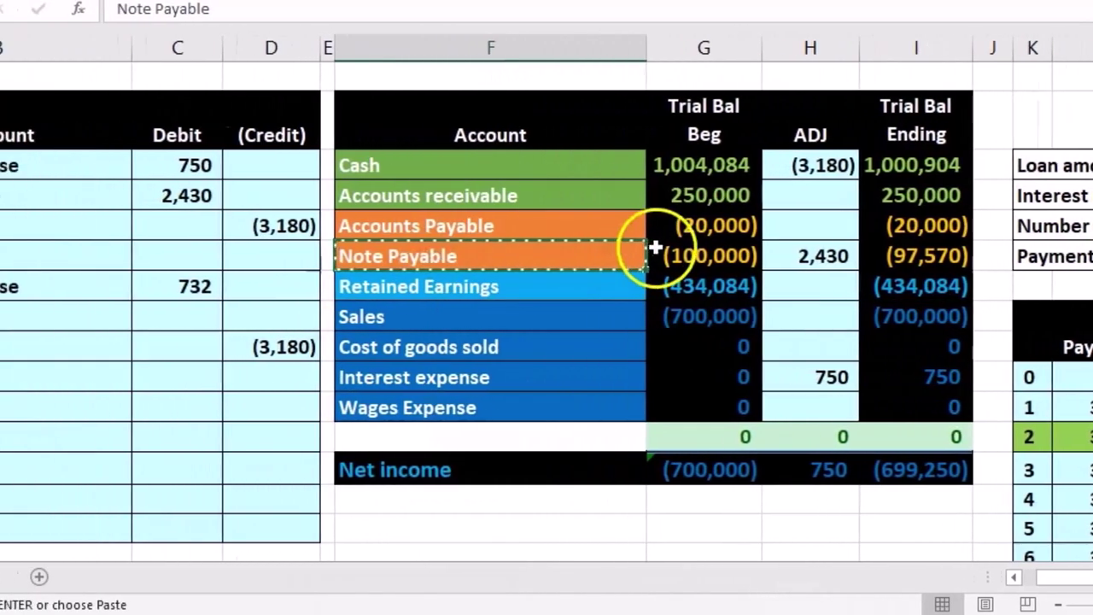
right_click(184, 314)
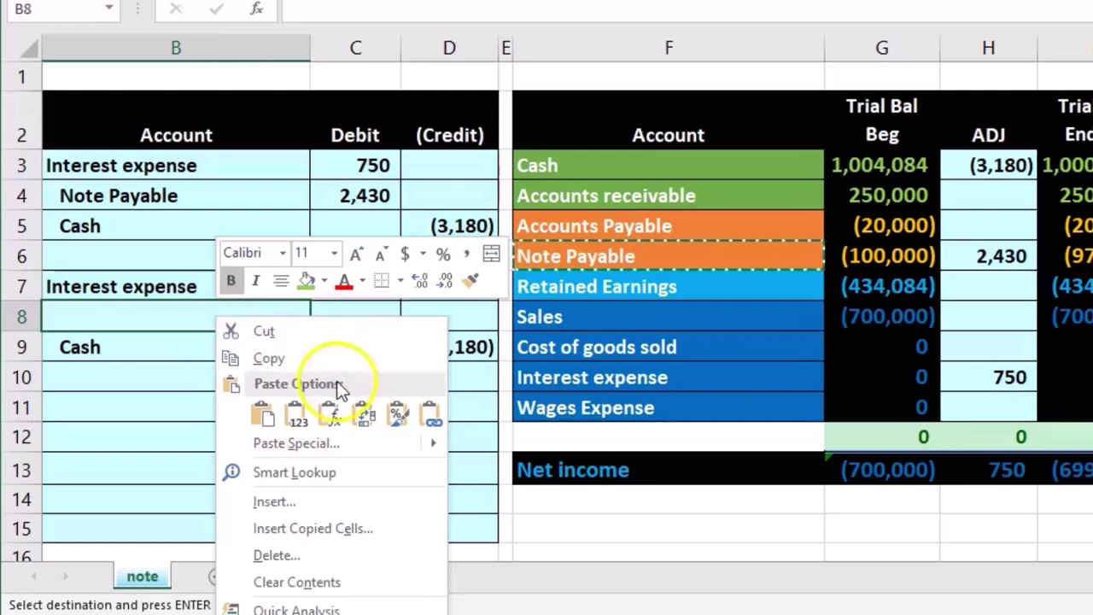
left_click(306, 412)
Enter the Note Payable debit in C8 as a reference to payment 2's principal reduction in the amortization table (N12).
left_click_drag(363, 285, 461, 346)
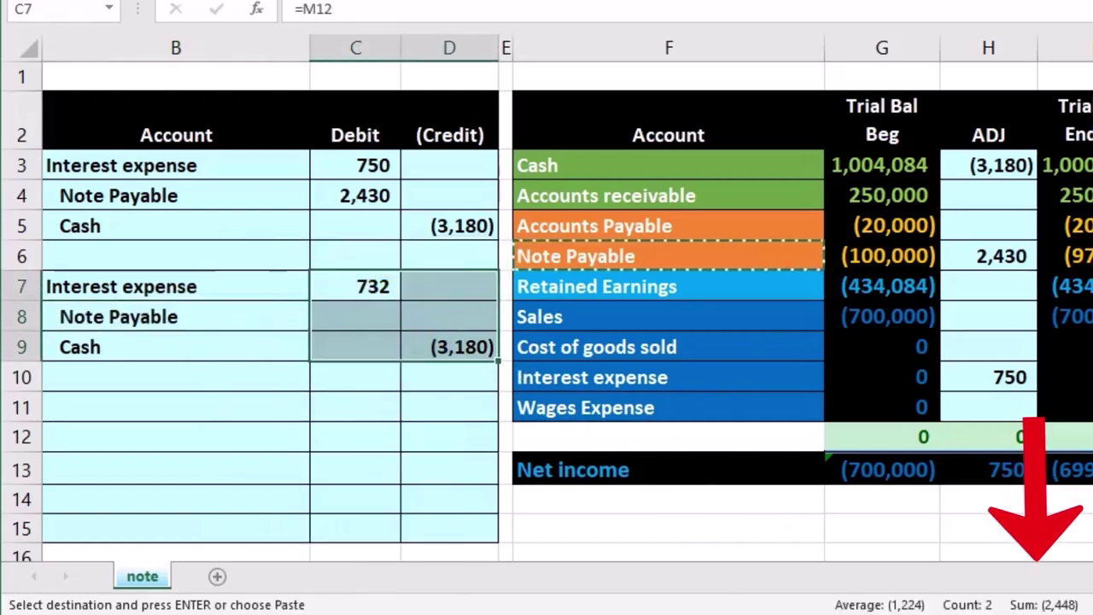
left_click(356, 318)
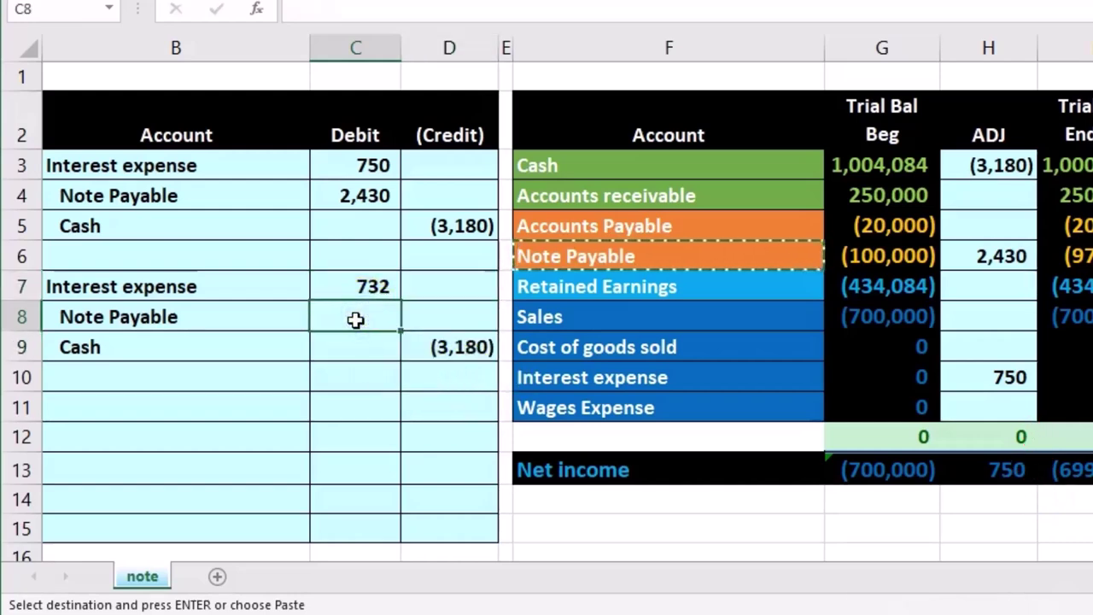
type("=")
key("Right")
key("Right")
key("Right")
key("Right")
key("Right")
key("Right")
key("Right")
key("Right")
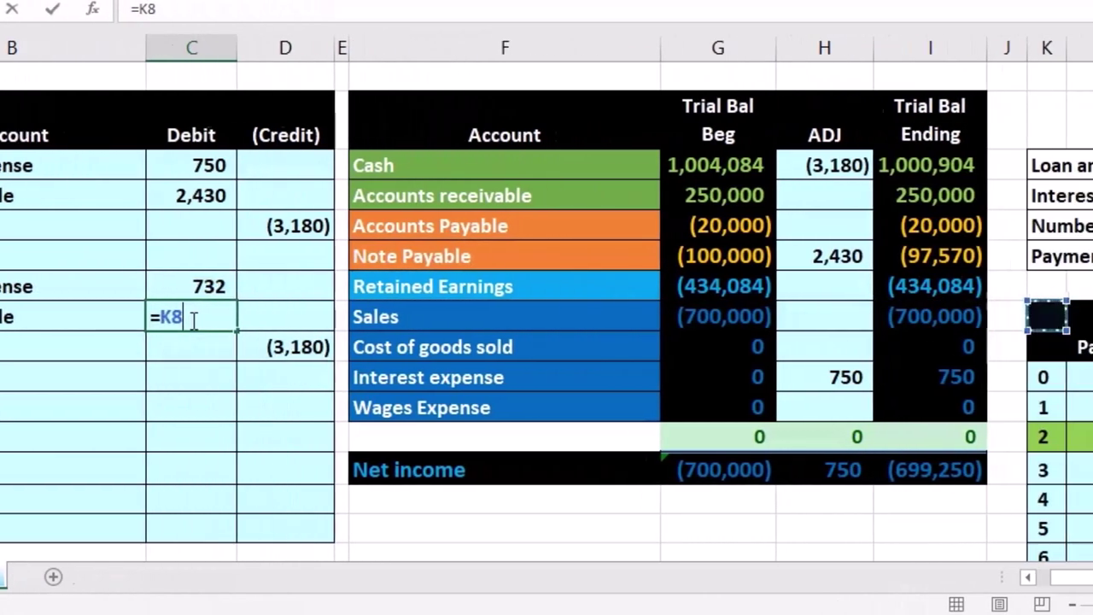
key("Right")
key("Right")
key("Right")
key("Down")
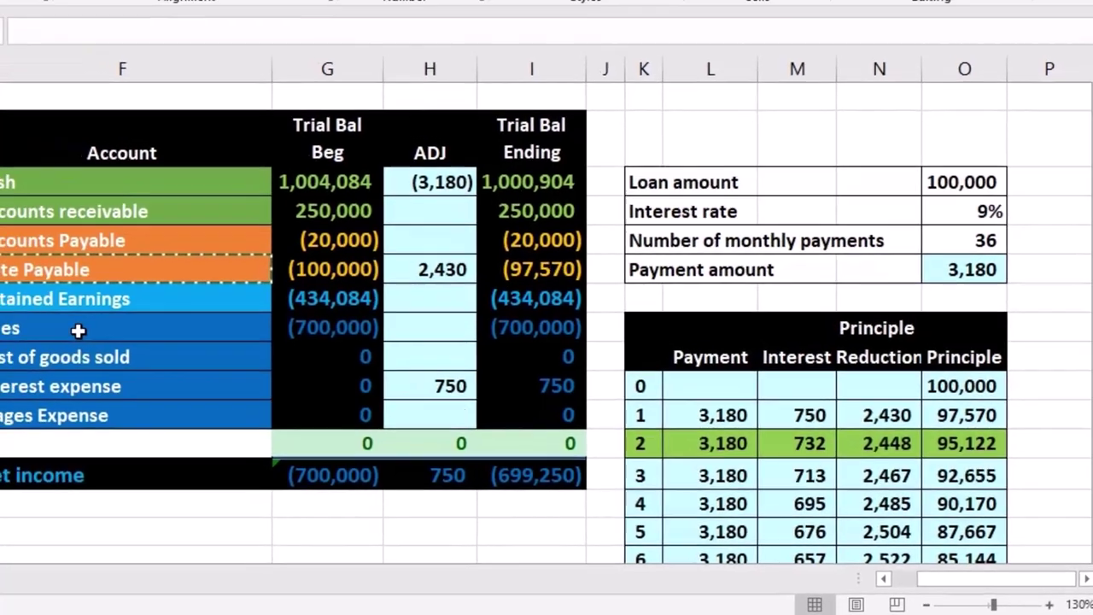
key("Return")
Trace the precedents of C7 and C8, and compare the principal after payment 2 with the Note Payable ending balance.
left_click(530, 363)
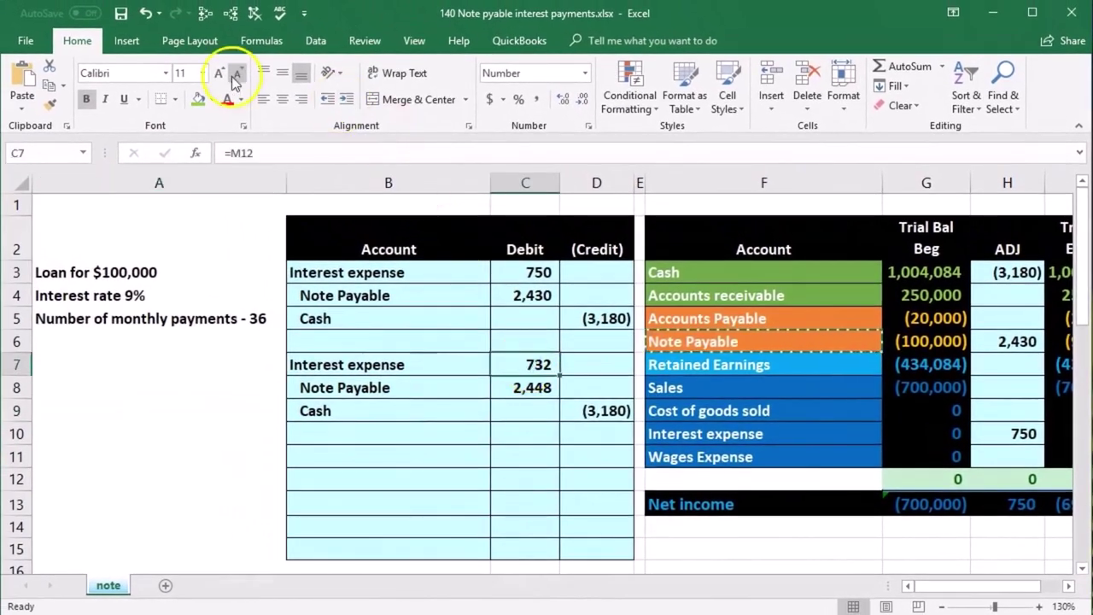
left_click(232, 13)
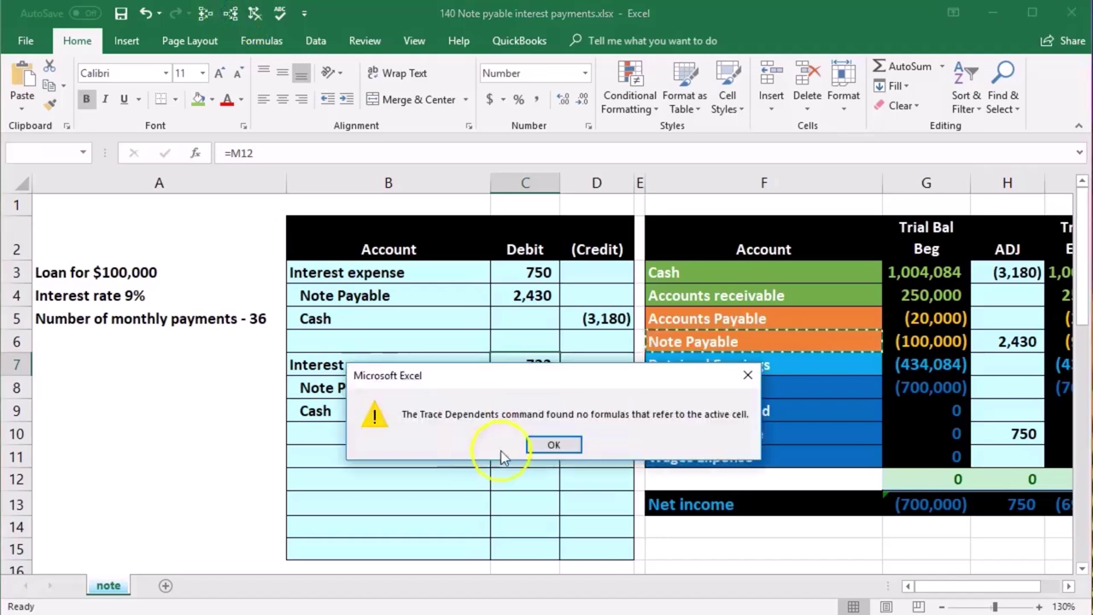
left_click(557, 444)
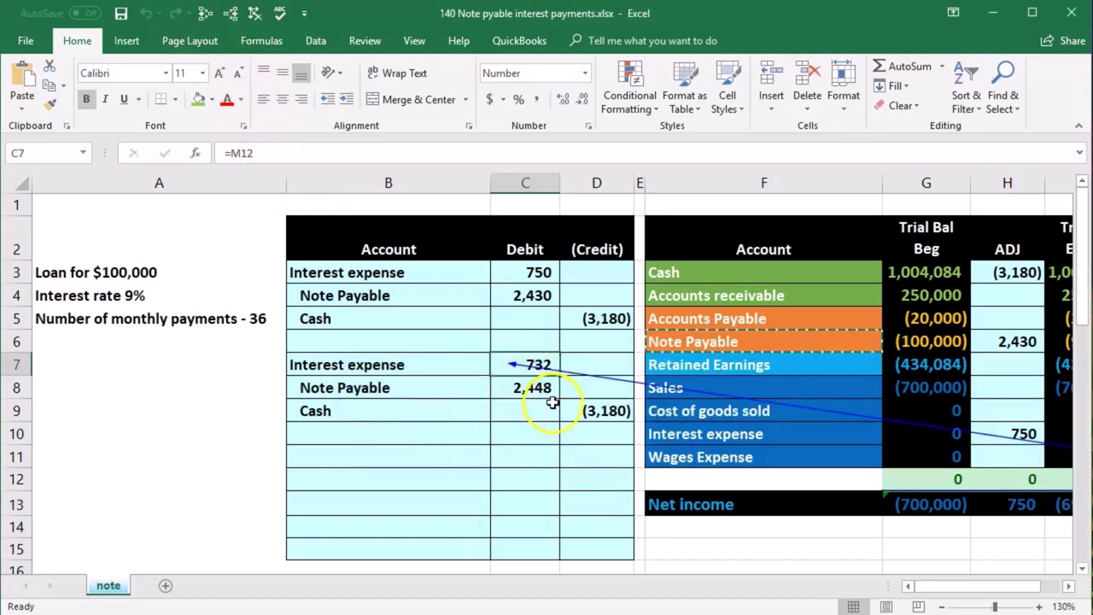
left_click(205, 14)
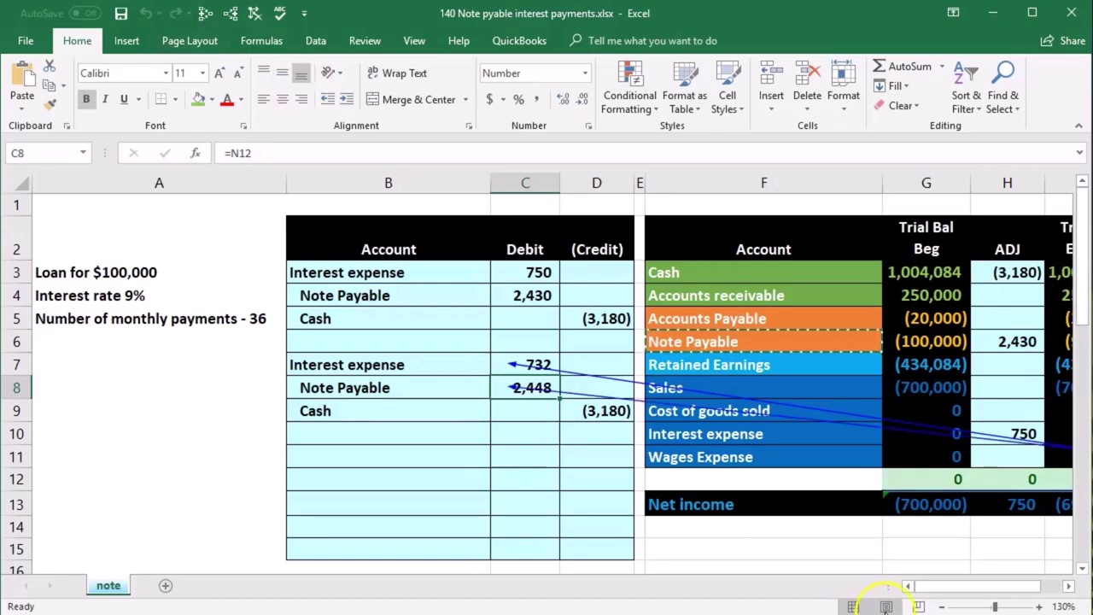
left_click_drag(950, 586, 965, 588)
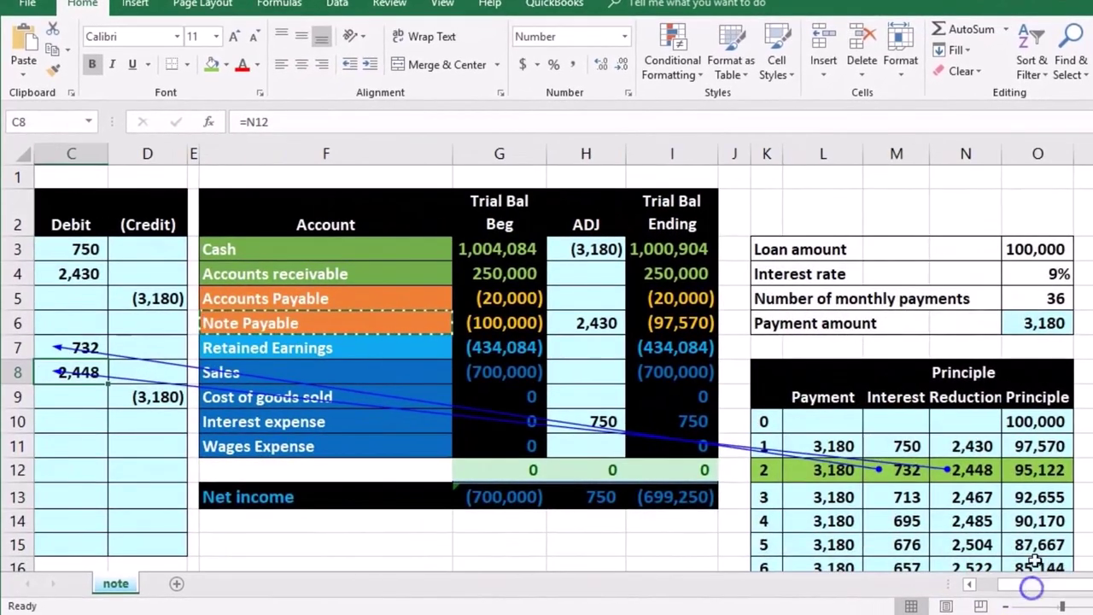
left_click(1038, 469)
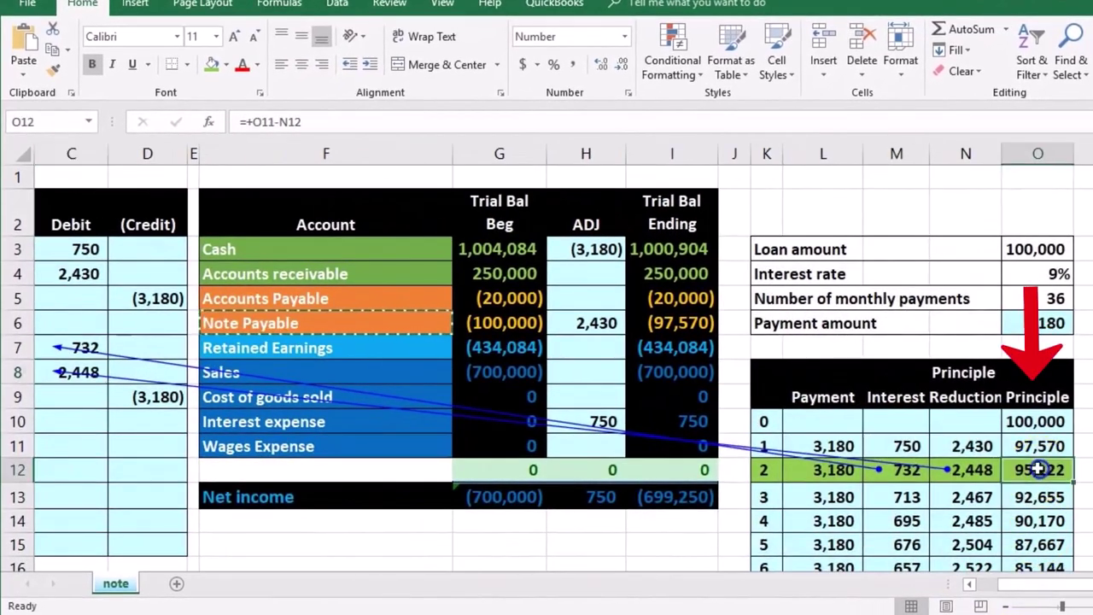
left_click(697, 322)
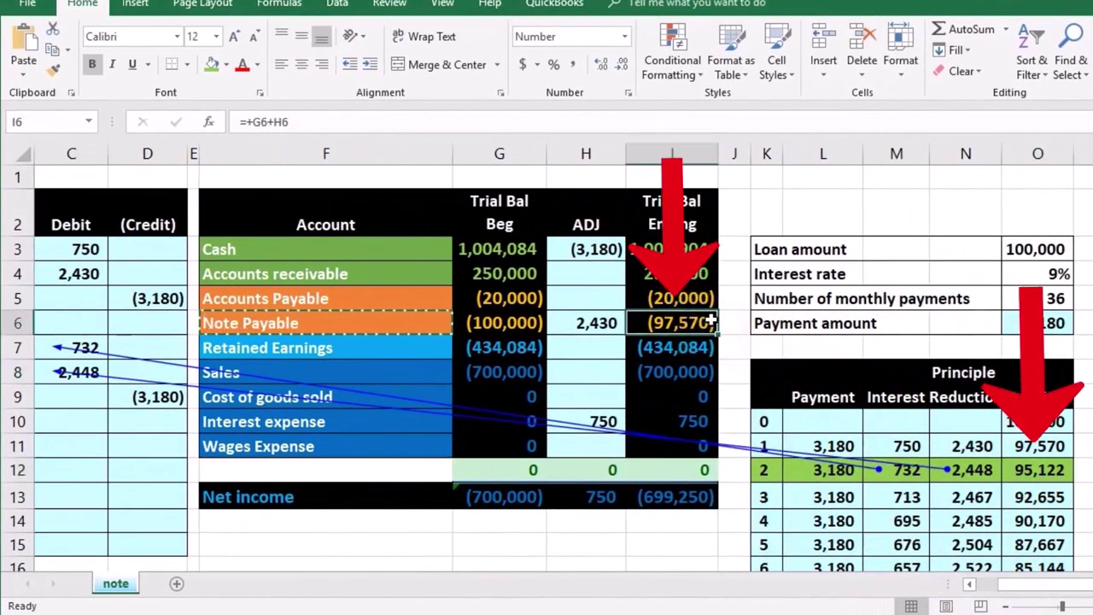
Add the second payment's interest to the Interest expense adjustment in H10 with the formula =C3+C7 and check net income.
key("Left")
key("Left")
key("Left")
key("Left")
key("Left")
key("Left")
key("Left")
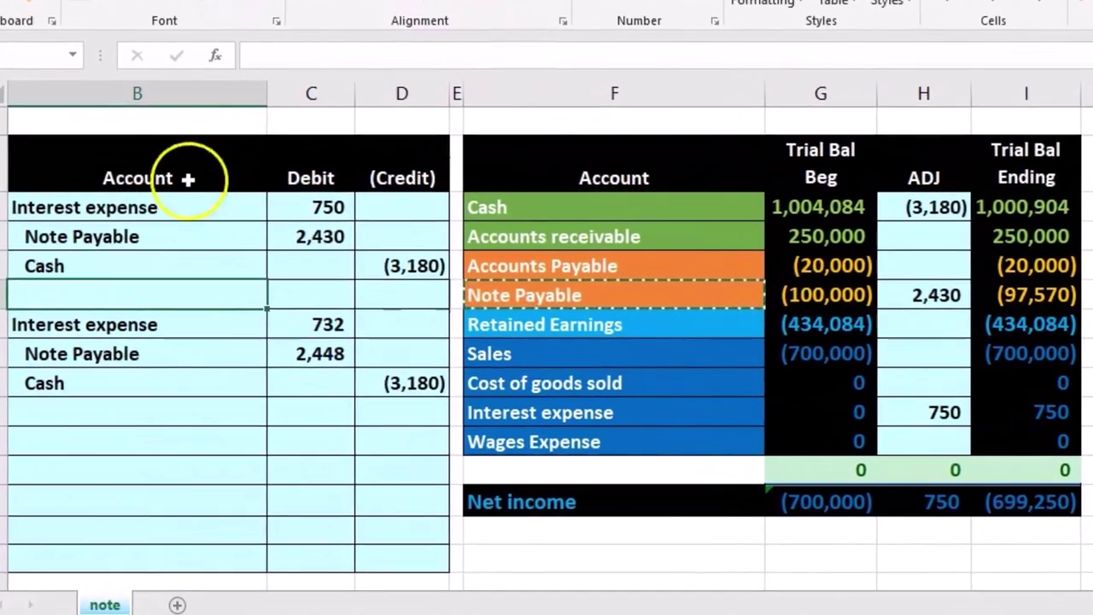
left_click_drag(149, 318, 293, 330)
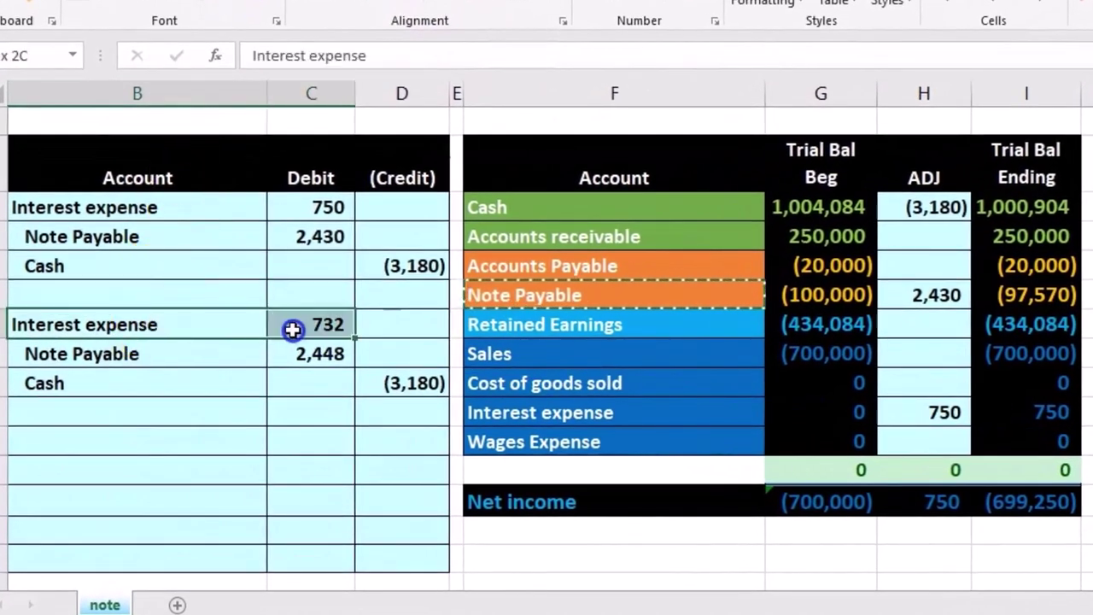
left_click(598, 413)
left_click(932, 405)
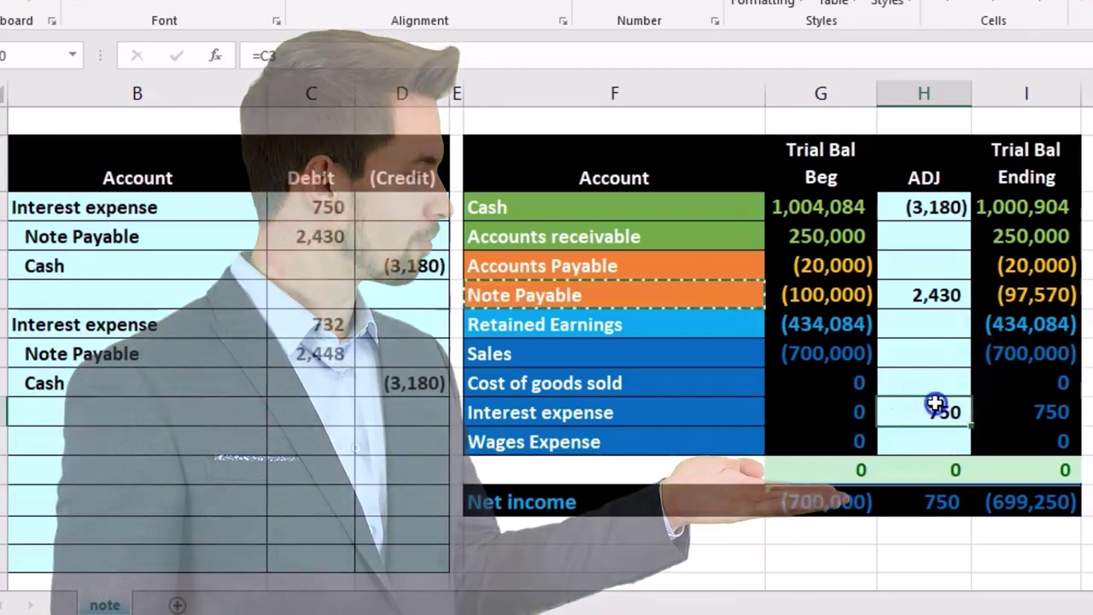
double_click(940, 410)
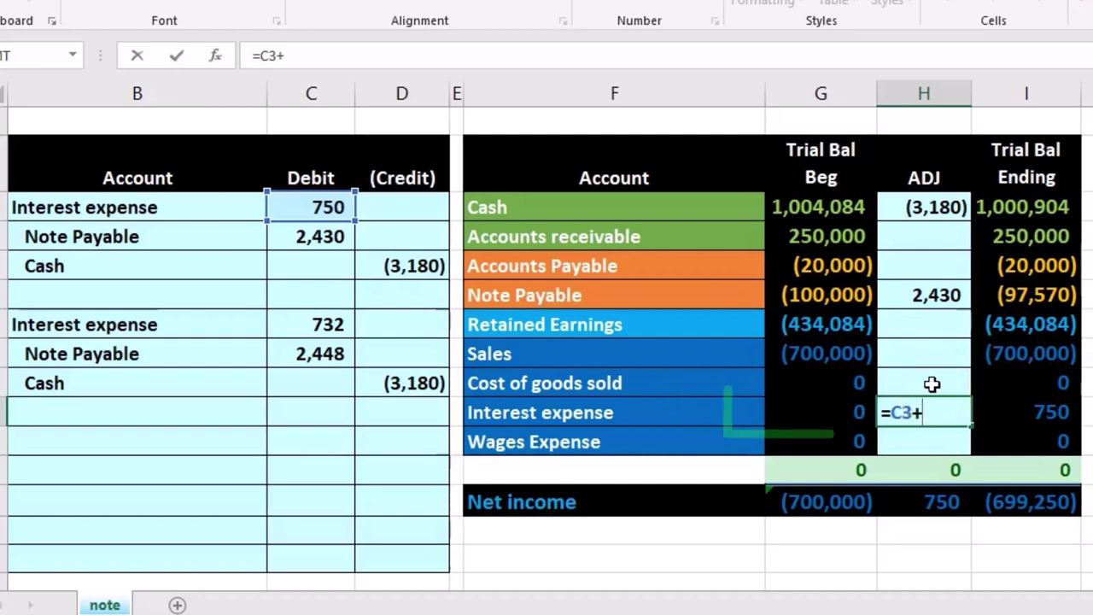
type("+")
left_click(325, 323)
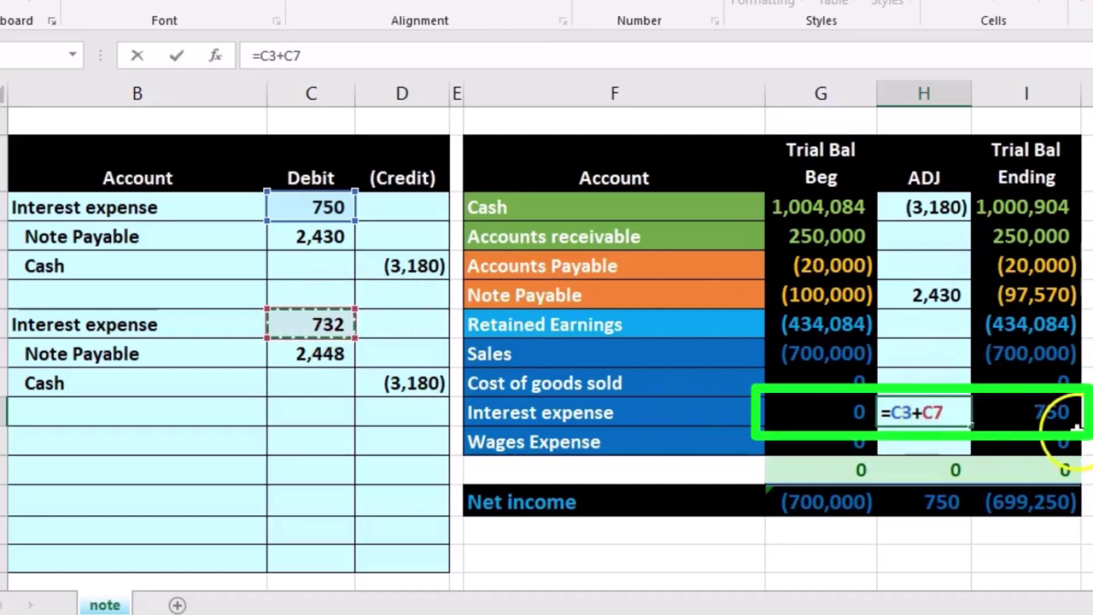
key("Return")
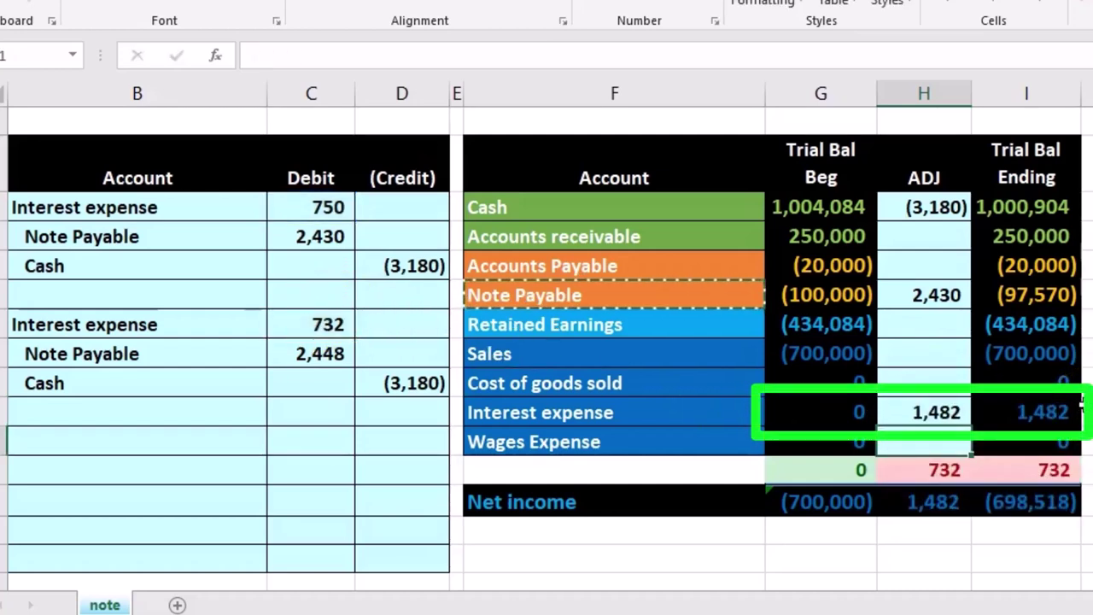
left_click(1040, 506)
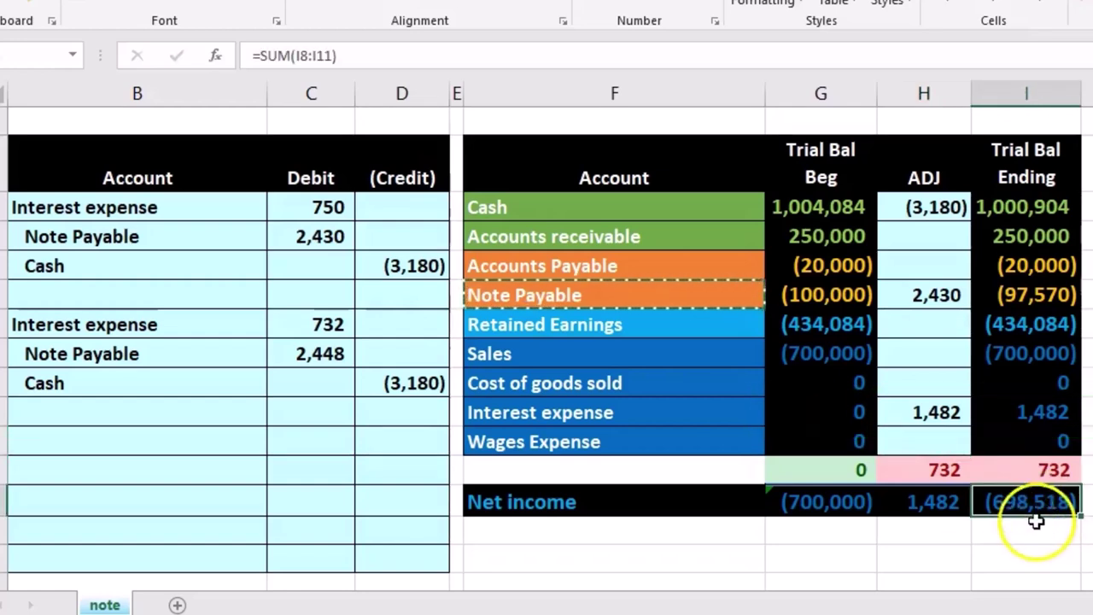
Add the second payment's Note Payable debit to the Note Payable adjustment in H6 with the formula =C4+C8.
left_click_drag(254, 354, 402, 355)
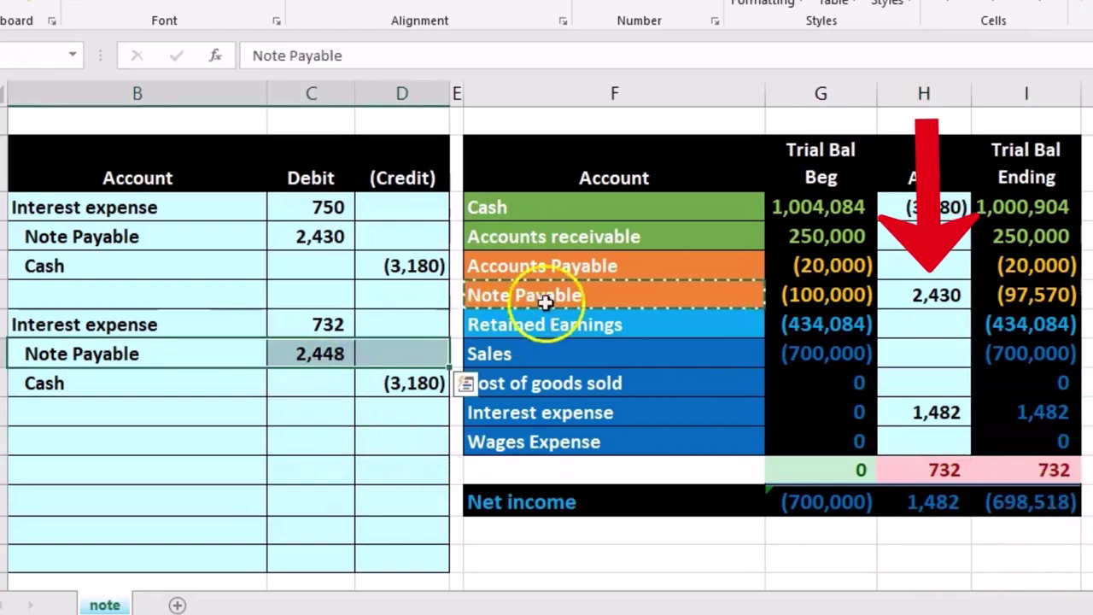
left_click(690, 294)
left_click(906, 294)
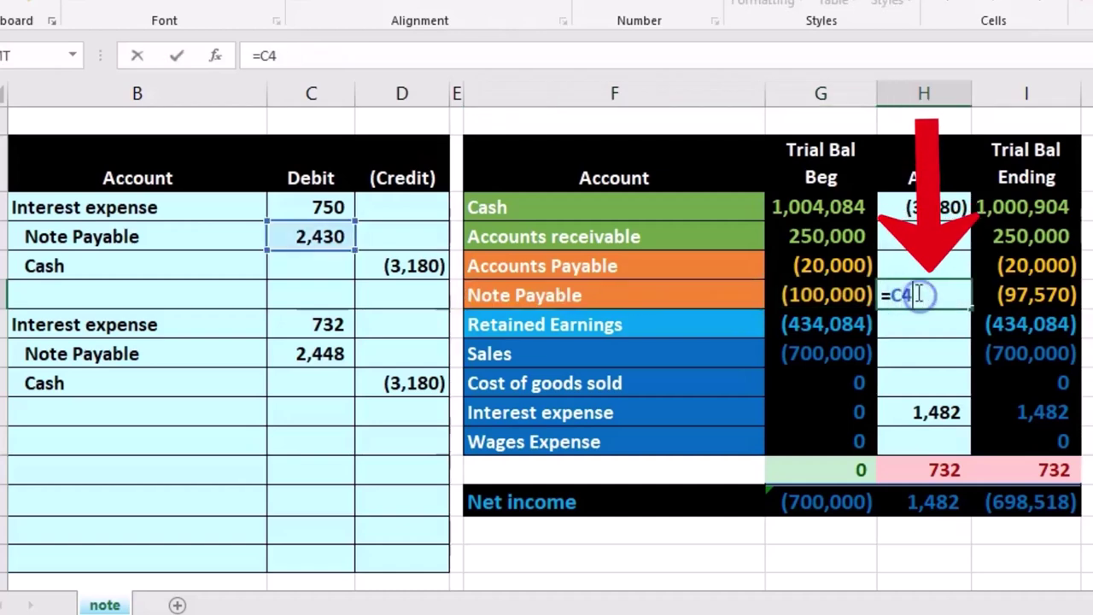
type("+")
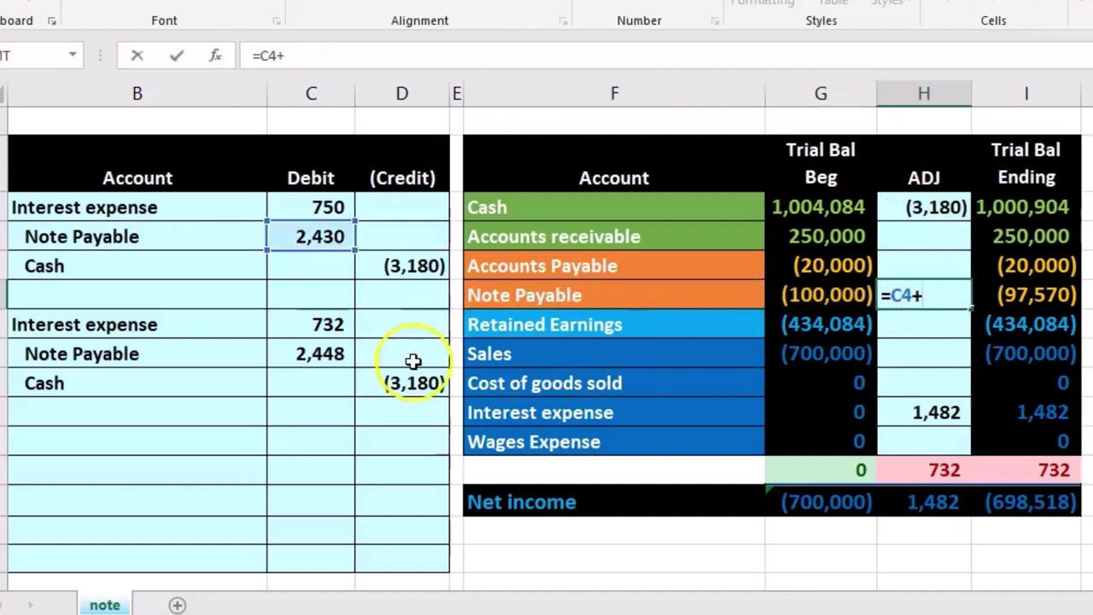
left_click(334, 361)
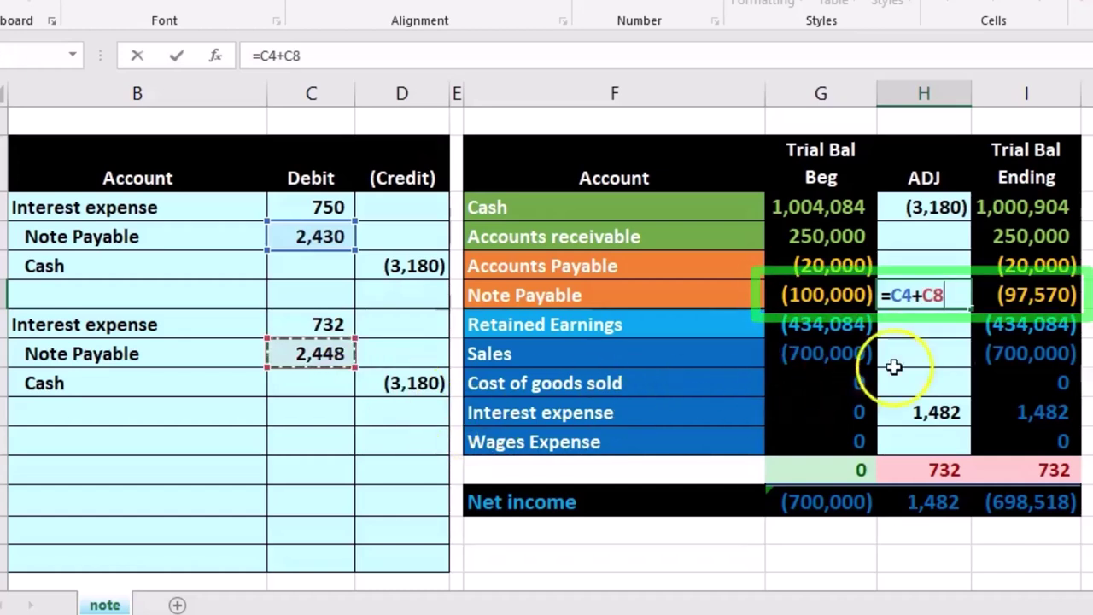
key("Return")
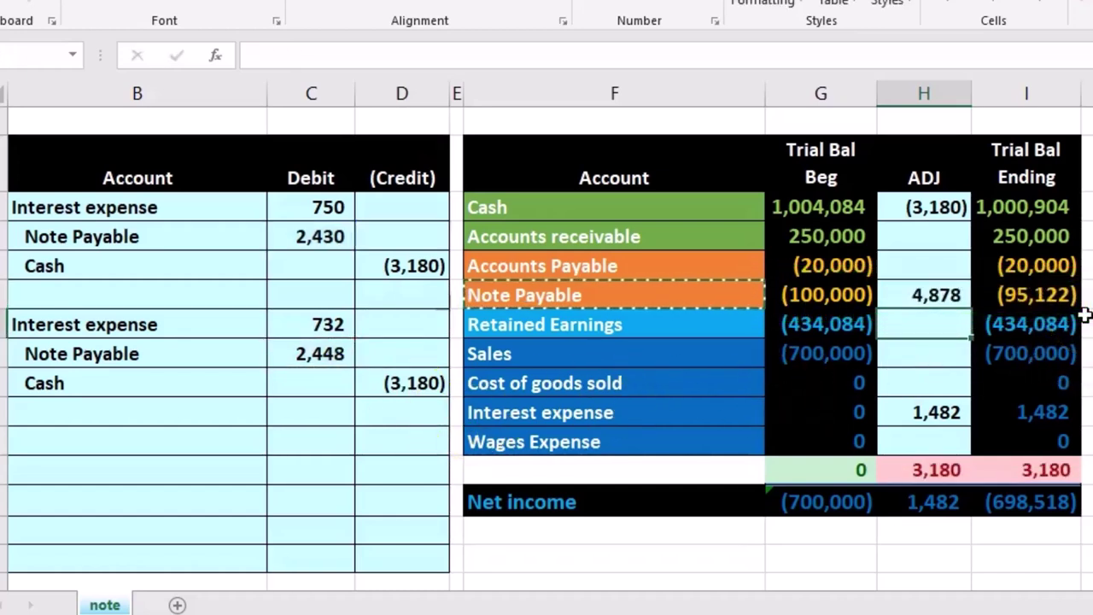
Add the second payment's Cash credit to the Cash adjustment in H3 with the formula =D5+D9.
left_click_drag(243, 384, 402, 383)
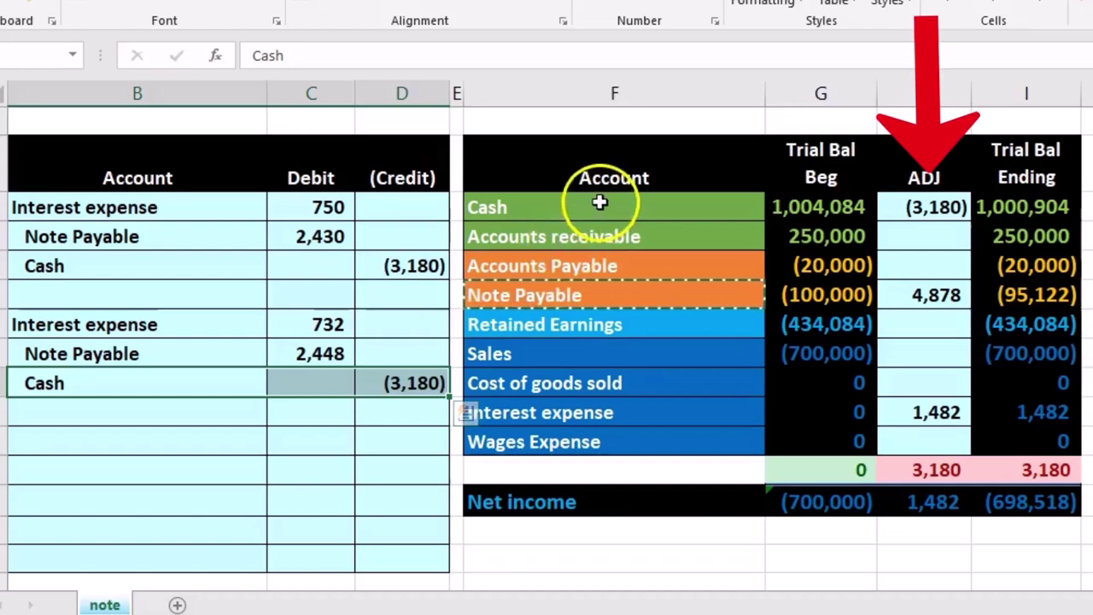
left_click_drag(598, 207, 767, 214)
left_click(927, 207)
type("=D5+D9")
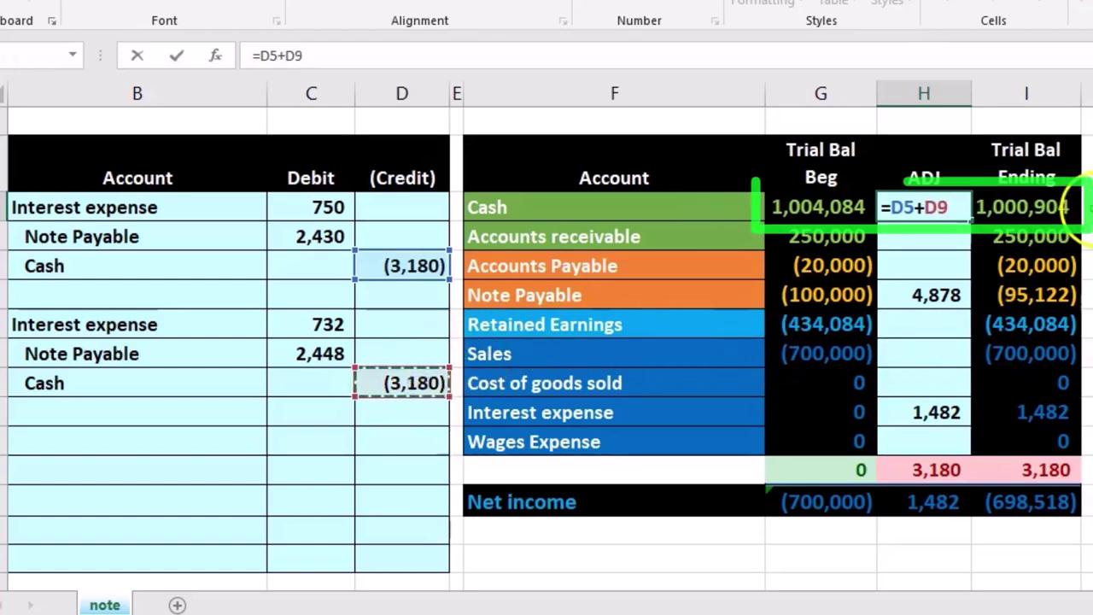
key("Return")
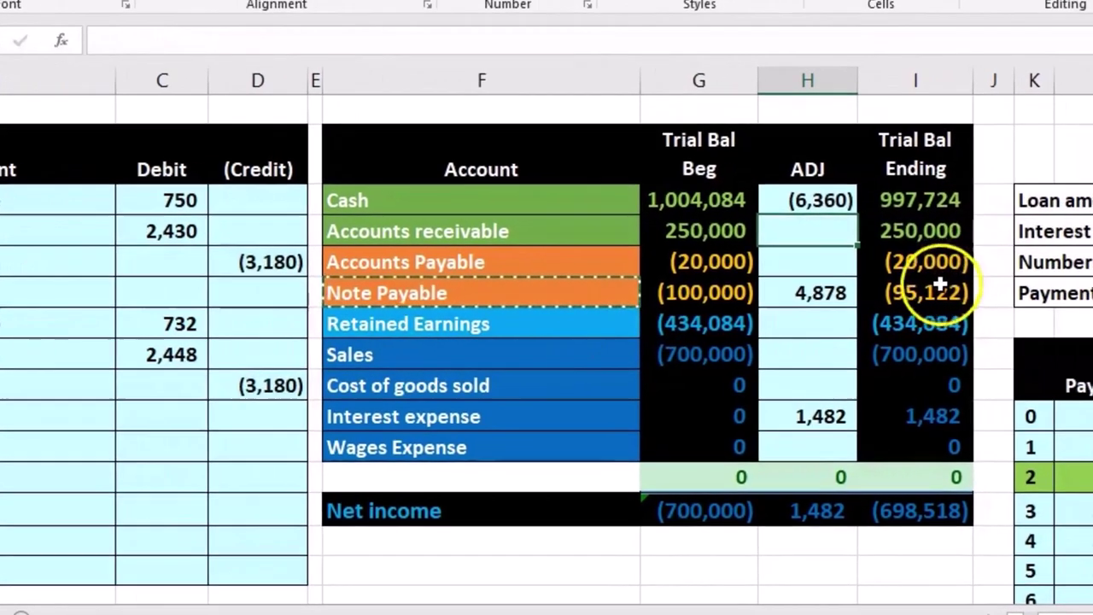
Compare the Note Payable ending balance with the principal after payment 2 in the amortization table, and examine ending net income.
left_click(939, 285)
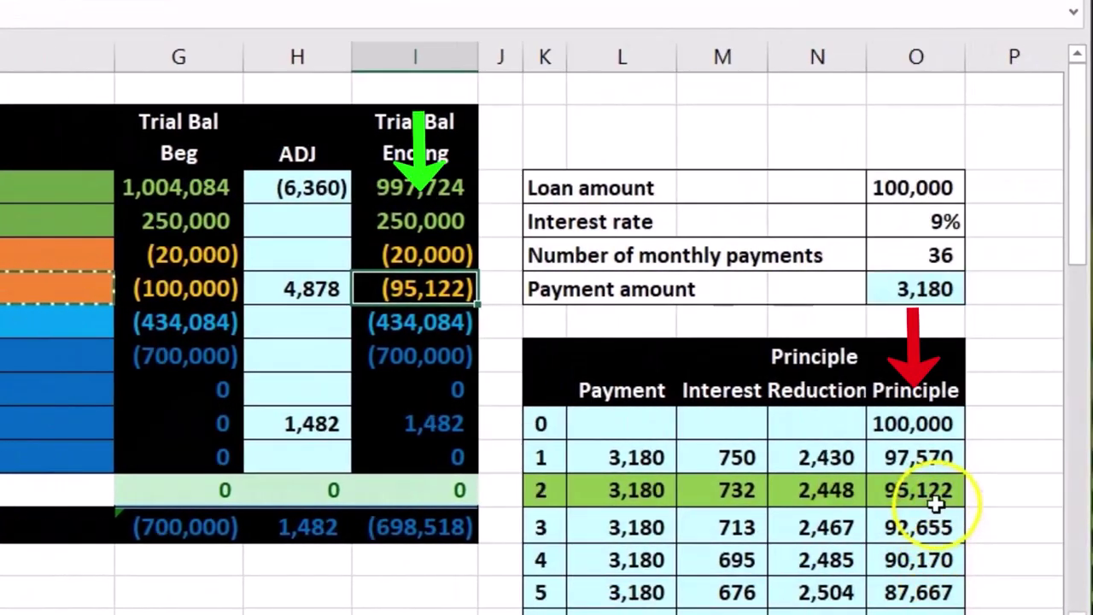
left_click(935, 494)
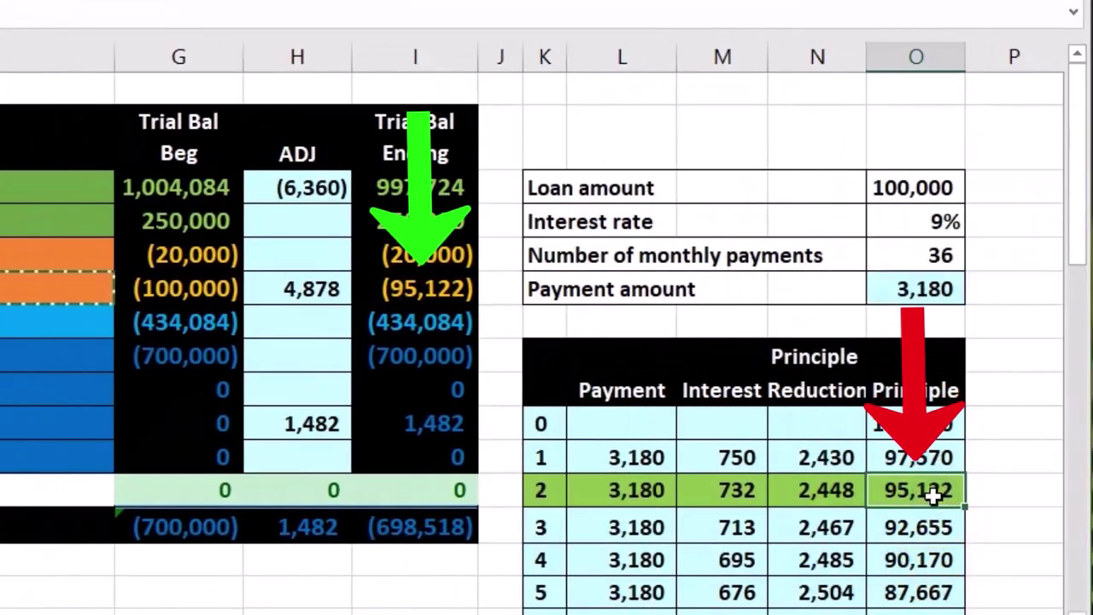
left_click(911, 555)
scroll(911, 553, "down", 2)
scroll(917, 550, "up", 1)
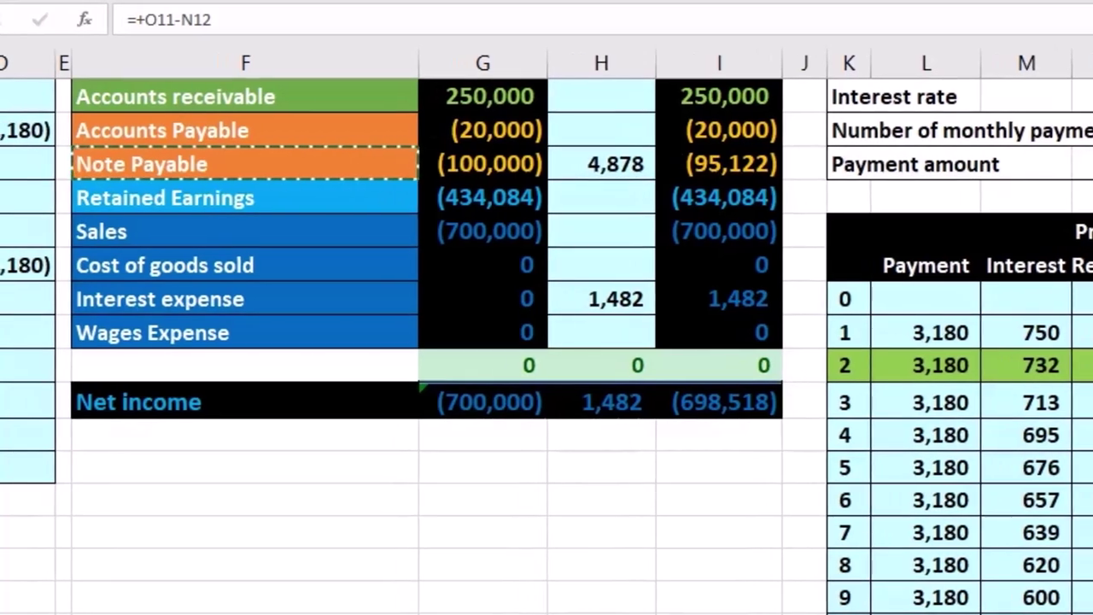
scroll(761, 492, "up", 1)
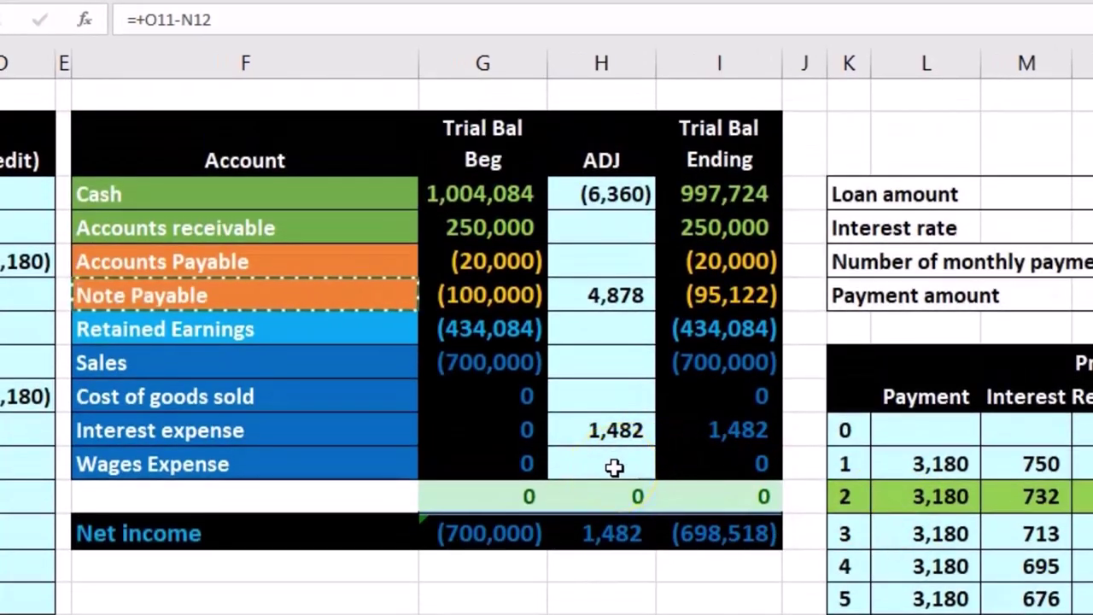
left_click(688, 523)
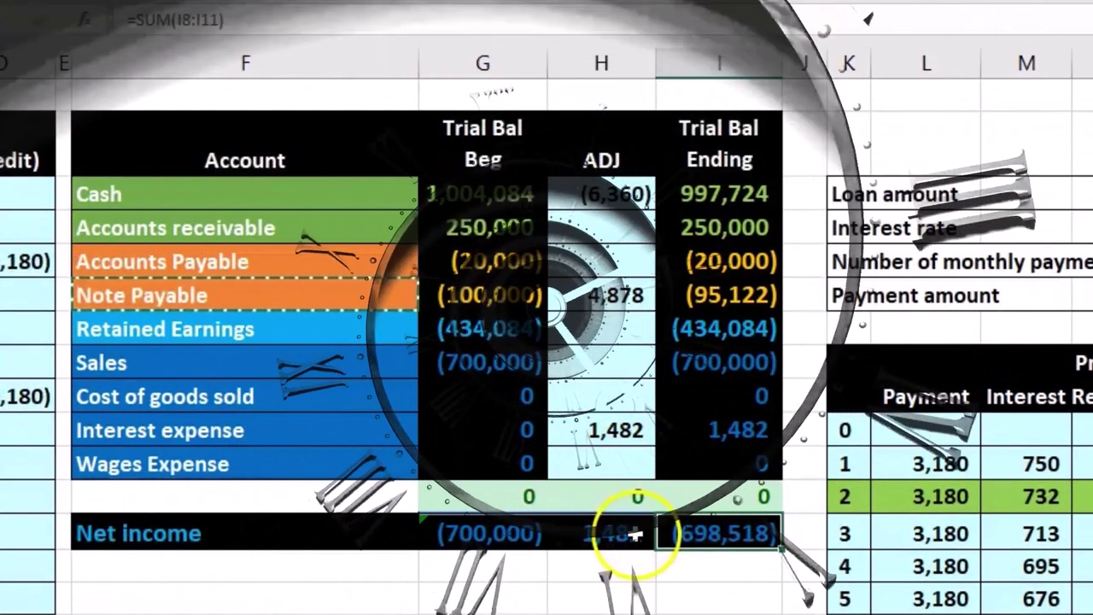